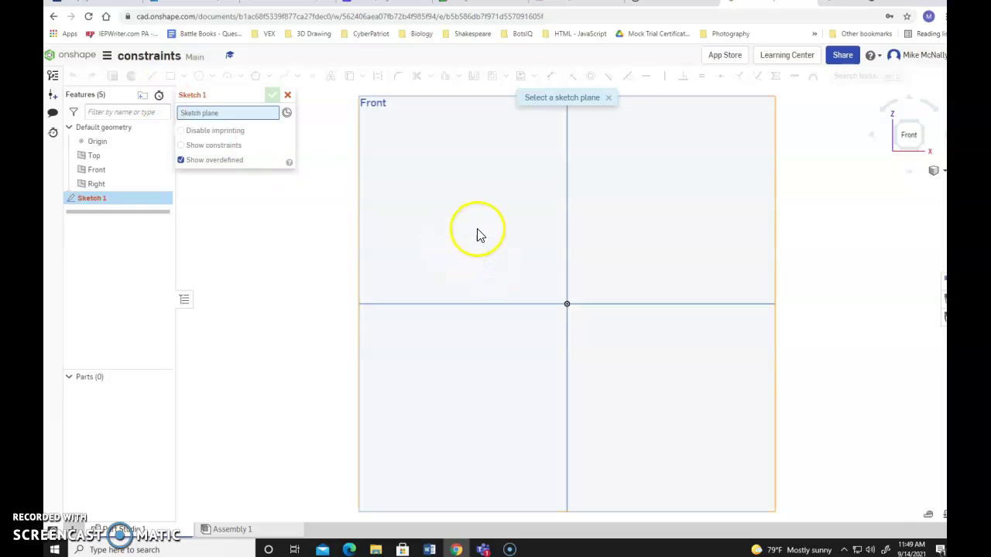
# Place the sketch on the Front plane and draw a small corner rectangle in its upper-left quadrant
pyautogui.click(477, 230)
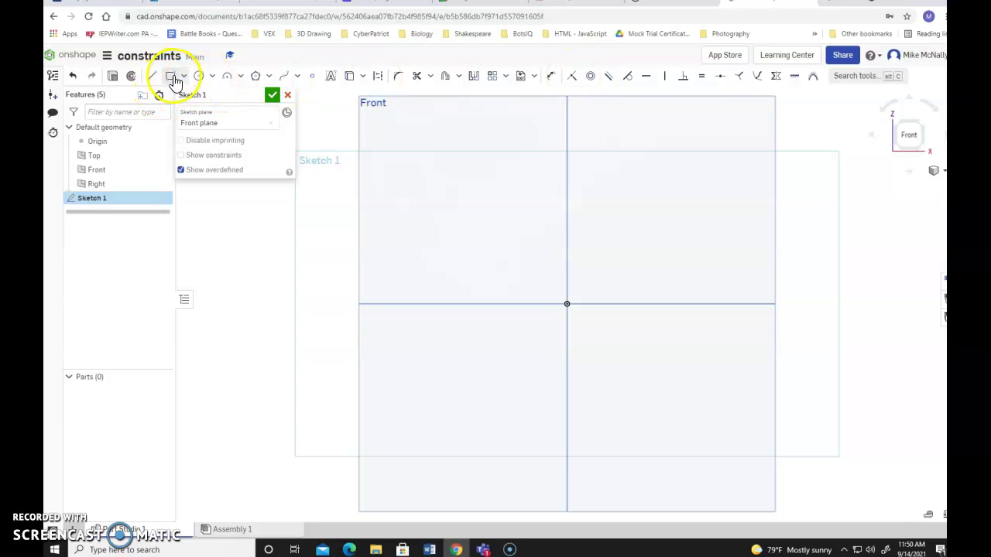
pyautogui.click(183, 76)
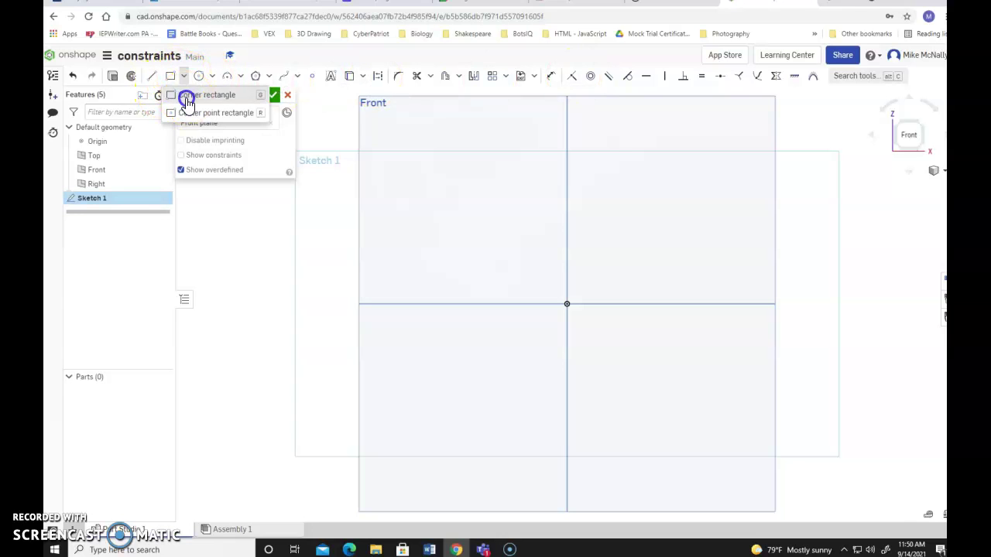
pyautogui.click(185, 96)
pyautogui.moveTo(431, 242); pyautogui.dragTo(501, 279)
# Draw a closed triangle with a horizontal base from three lines, in the upper-right quadrant of the Front plane
pyautogui.click(152, 77)
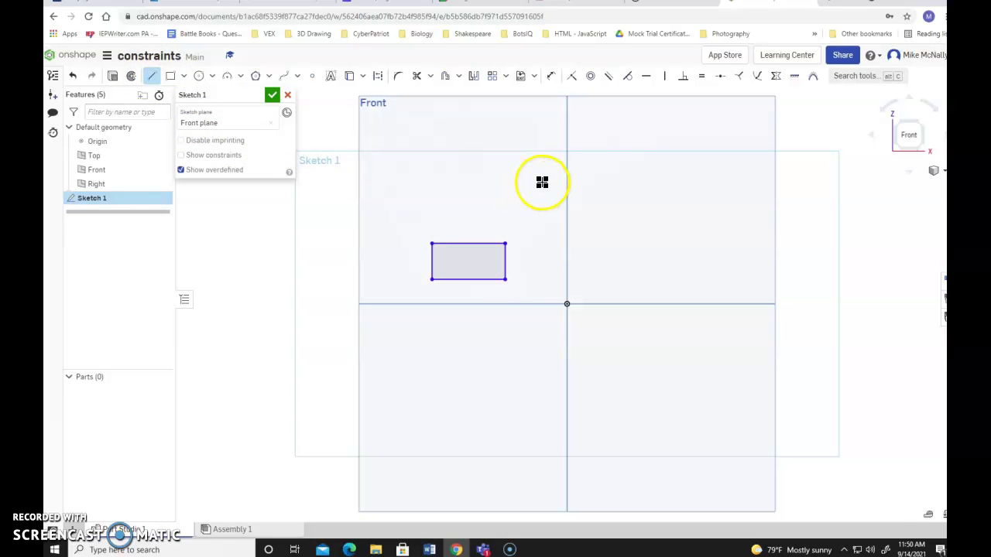
pyautogui.moveTo(604, 194); pyautogui.dragTo(587, 246)
pyautogui.click(633, 247)
pyautogui.moveTo(617, 218); pyautogui.dragTo(633, 246)
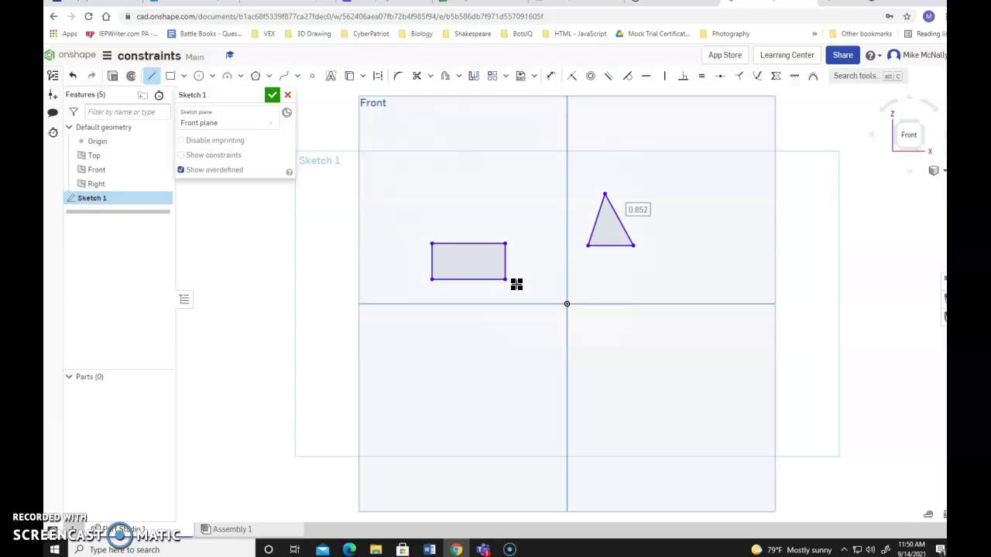
# Make the triangle's apex coincident with the rectangle's lower-right corner
pyautogui.click(572, 79)
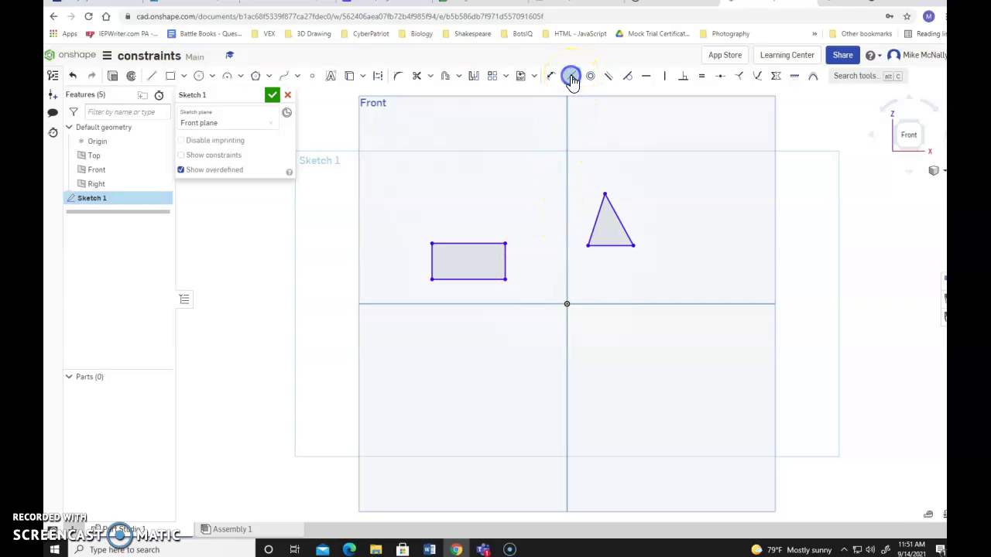
pyautogui.click(600, 197)
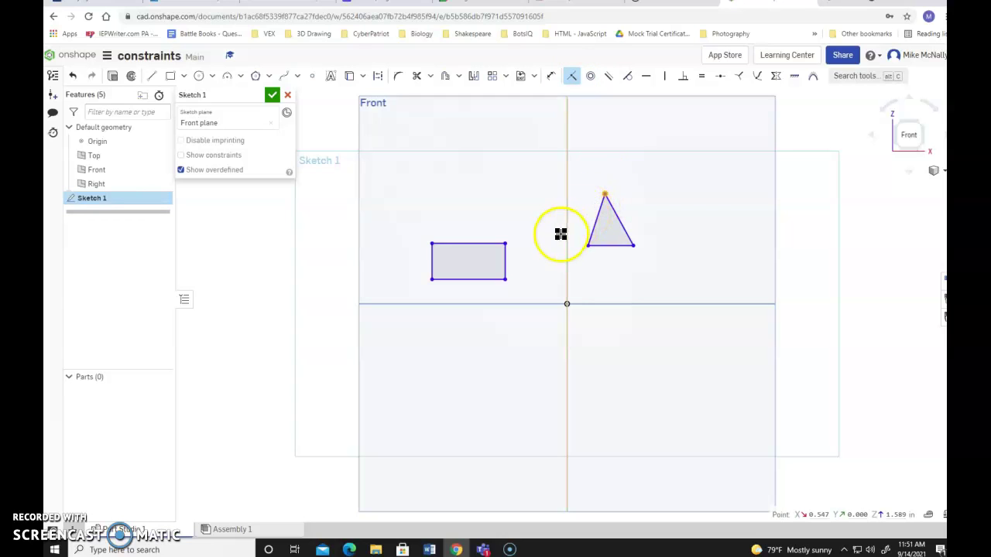
pyautogui.click(505, 279)
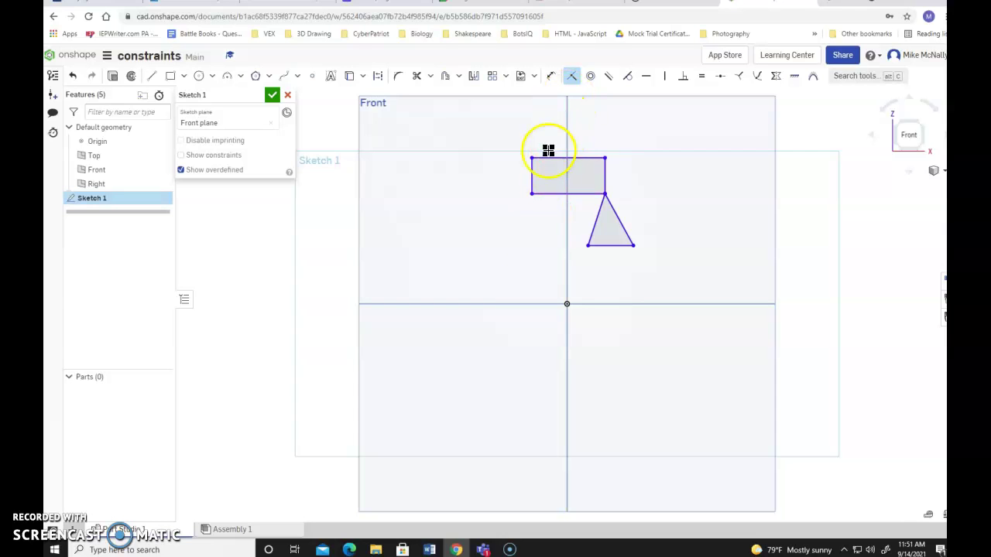
# Try a coincident constraint between the rectangle's lower-left corner and the triangle's lower-right corner, and undo it
pyautogui.click(531, 193)
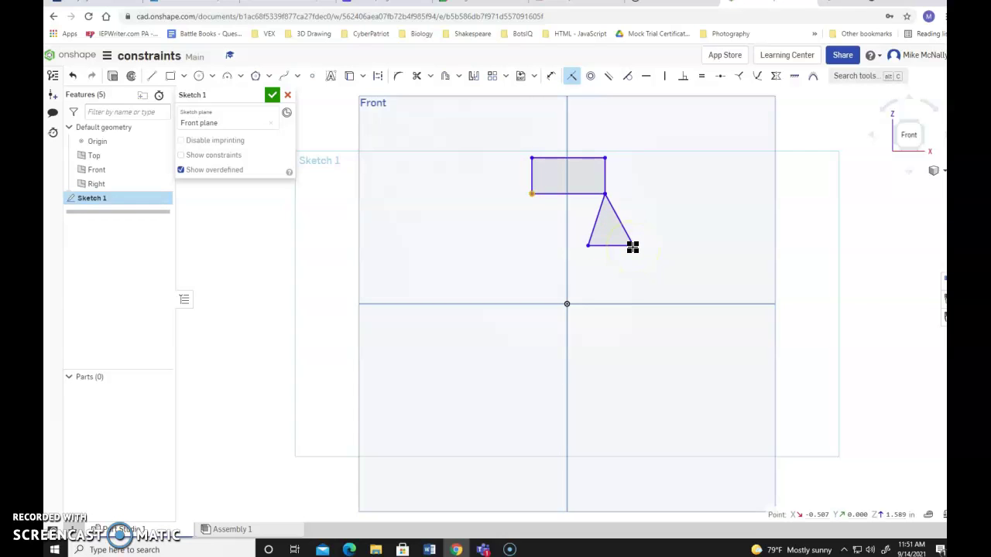
pyautogui.click(632, 247)
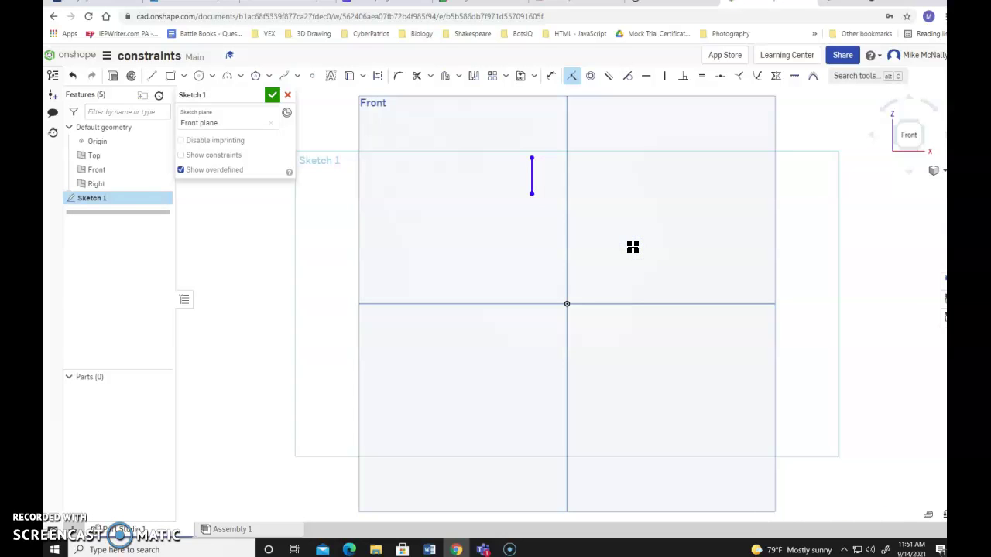
pyautogui.click(73, 77)
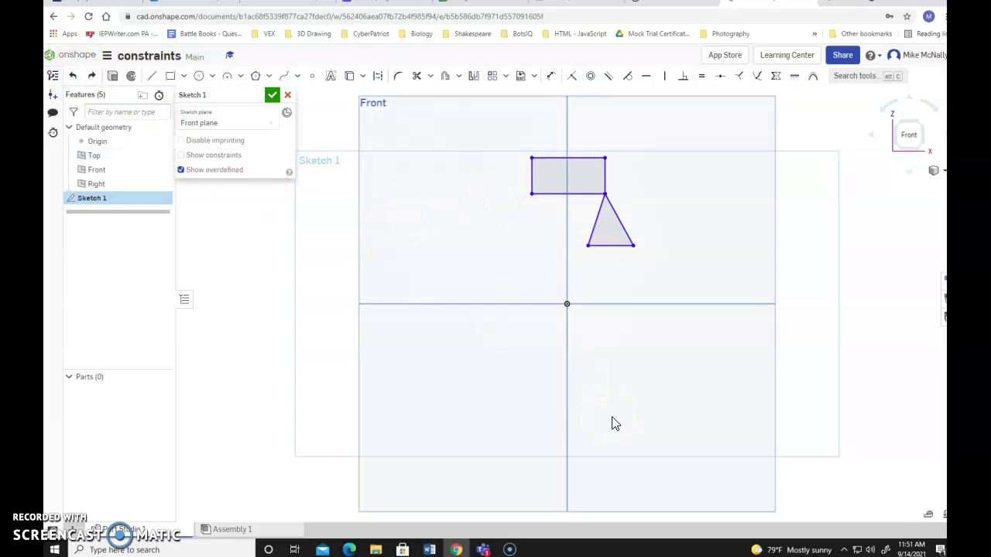
pyautogui.click(573, 80)
pyautogui.click(534, 194)
pyautogui.click(603, 194)
# Draw three separate center point circles with diameters of about 0.89 beside the rectangle, 2.67 below the triangle and 0.49 in the upper-right area
pyautogui.click(211, 77)
pyautogui.click(221, 94)
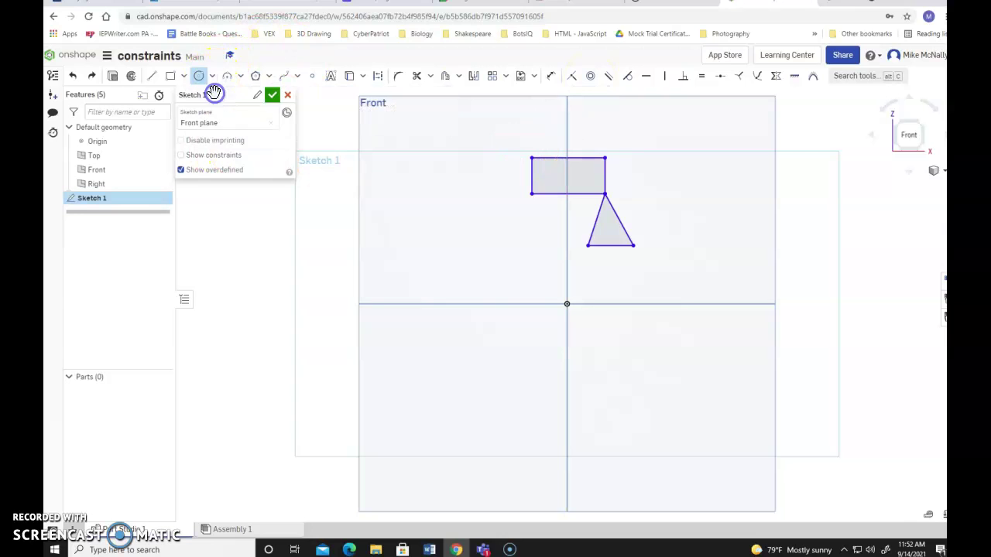
pyautogui.click(435, 263)
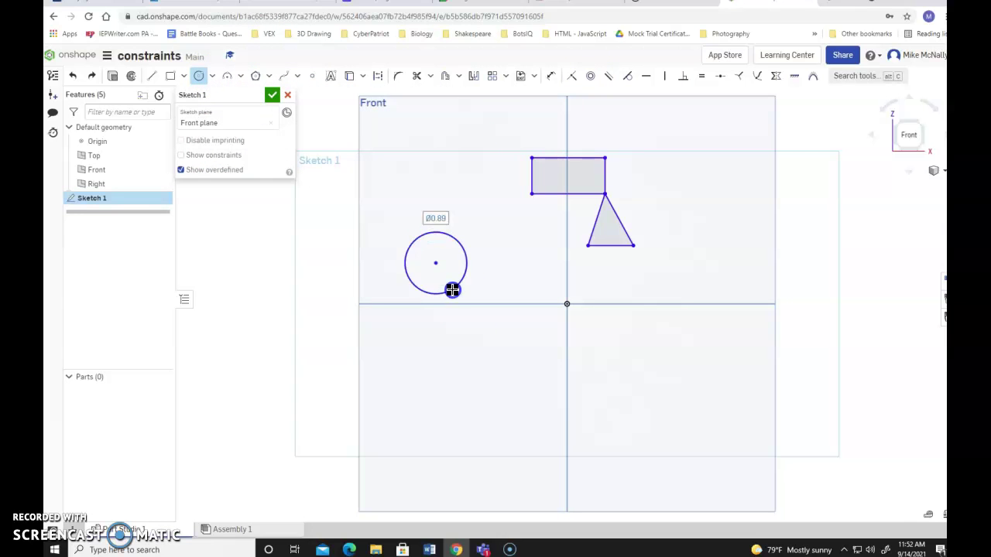
pyautogui.click(452, 288)
pyautogui.click(648, 384)
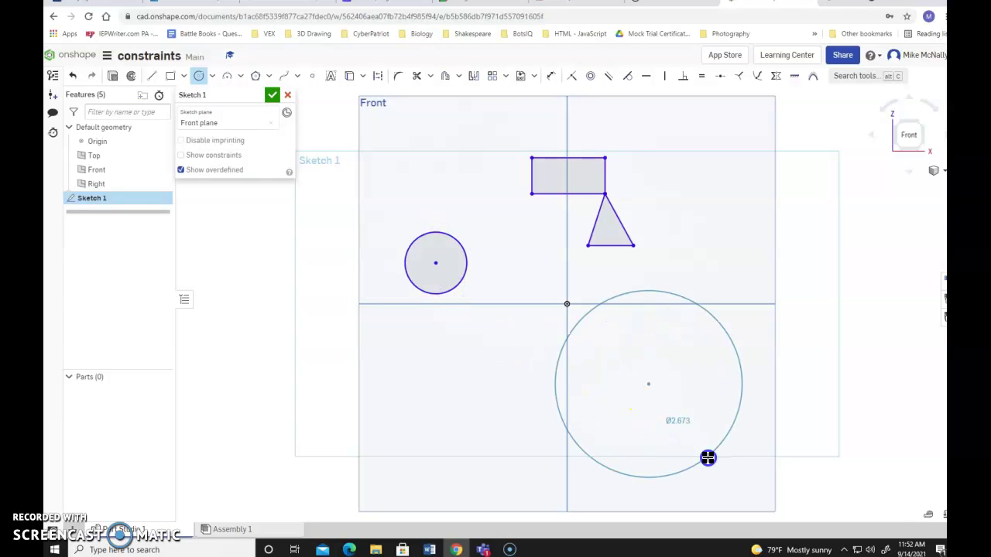
pyautogui.click(707, 458)
pyautogui.click(693, 164)
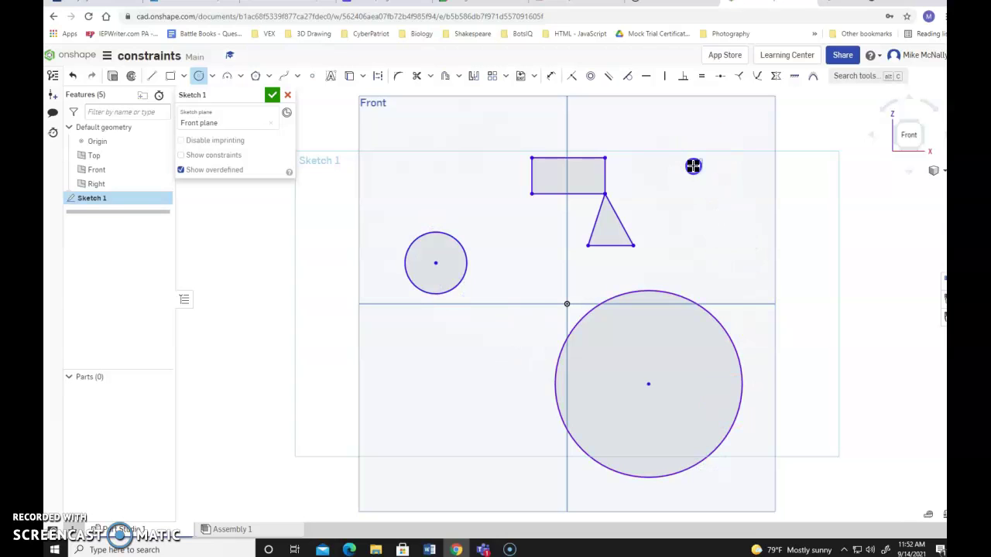
pyautogui.click(704, 177)
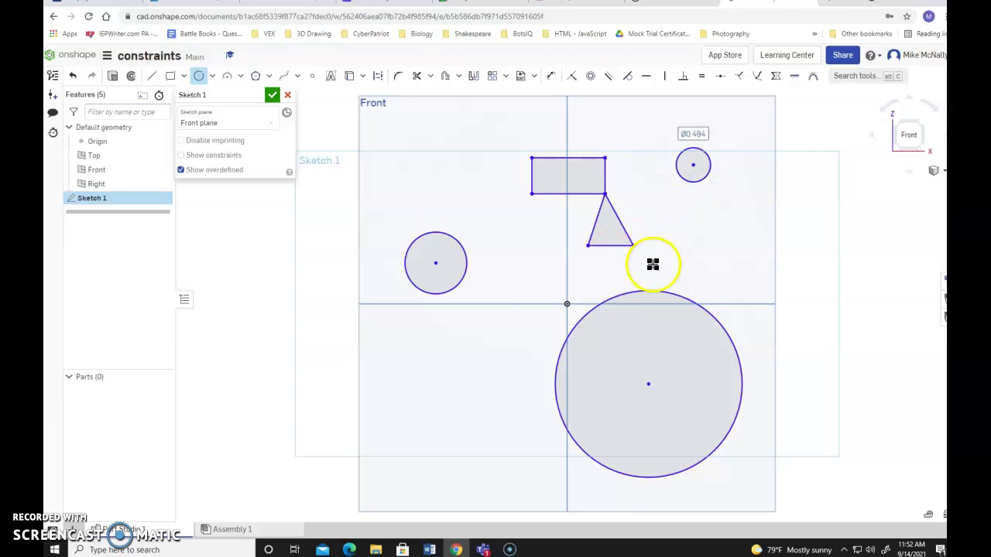
# Make the 2.673 and 0.494 diameter circles concentric with the 0.89 diameter circle
pyautogui.click(589, 77)
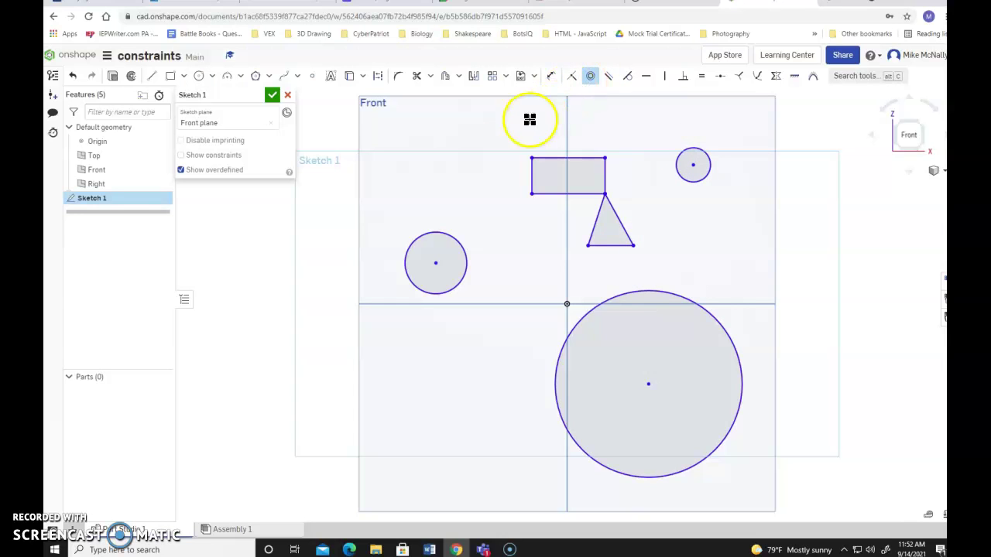
pyautogui.click(440, 267)
pyautogui.click(456, 240)
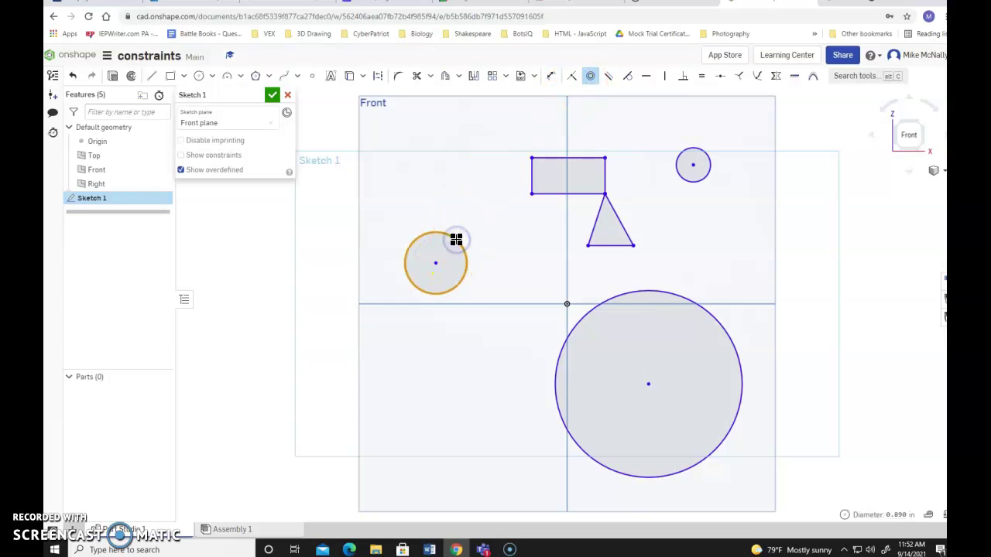
pyautogui.click(582, 318)
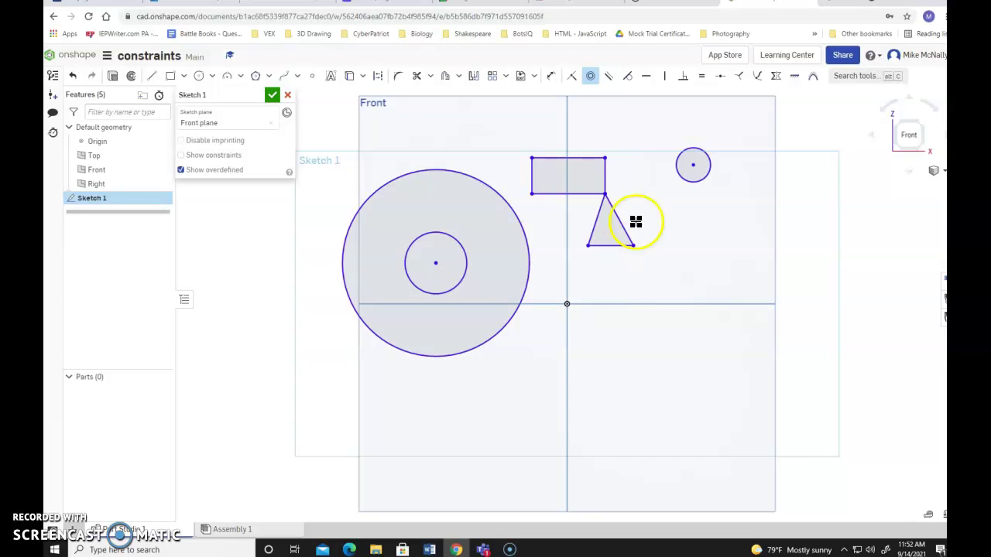
pyautogui.click(683, 178)
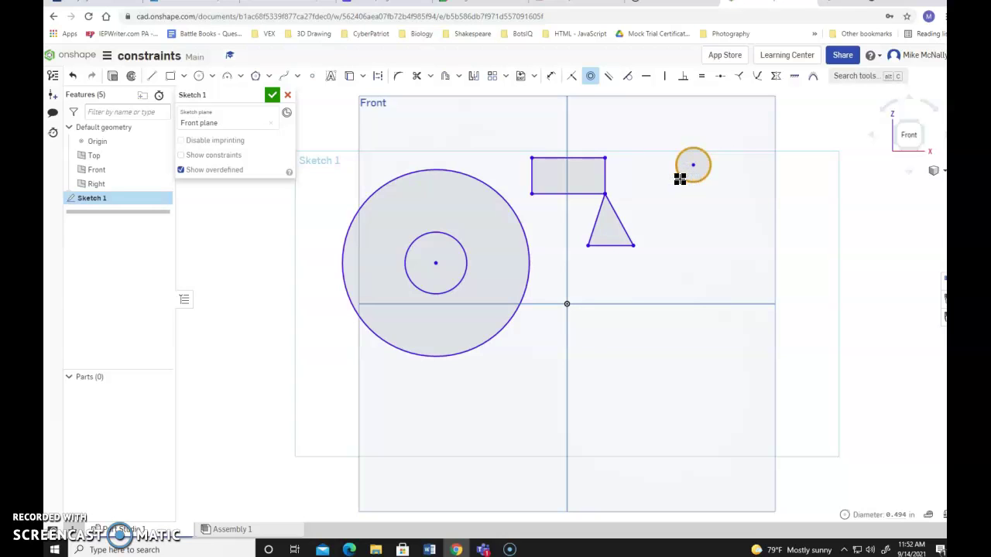
pyautogui.click(523, 230)
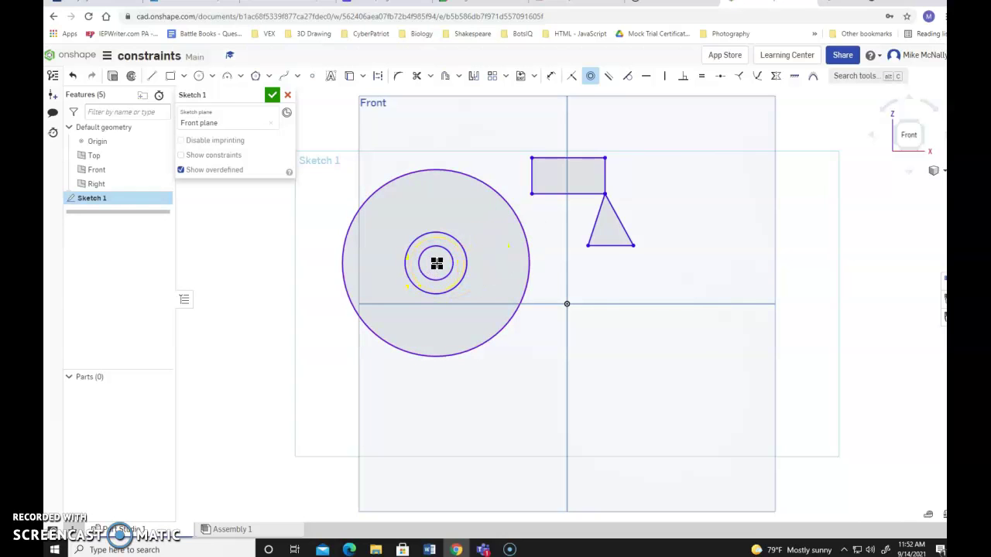
pyautogui.moveTo(659, 364); pyautogui.dragTo(714, 437)
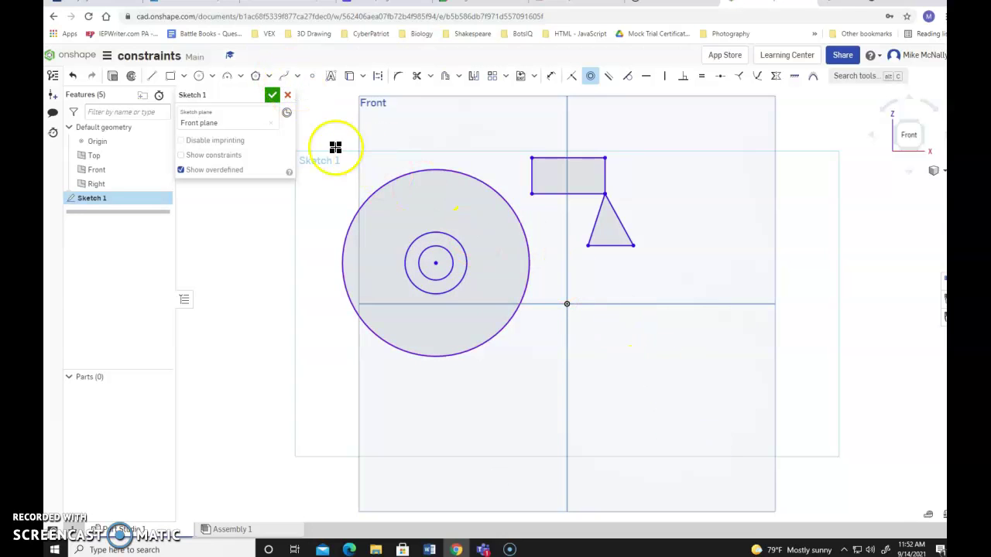
# Draw two center point circles sharing one center below the triangle, with diameters of about 1.58 and 0.53
pyautogui.click(211, 75)
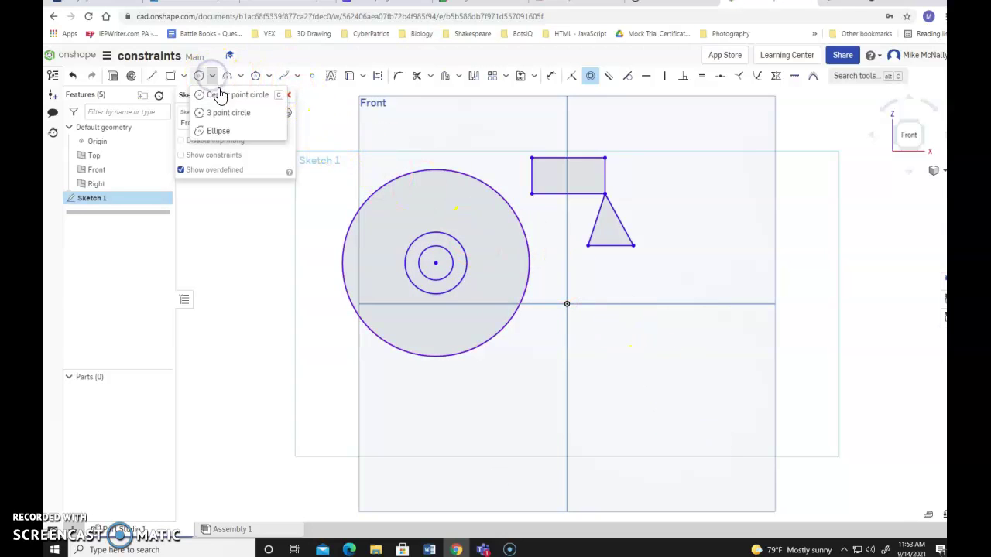
pyautogui.click(224, 95)
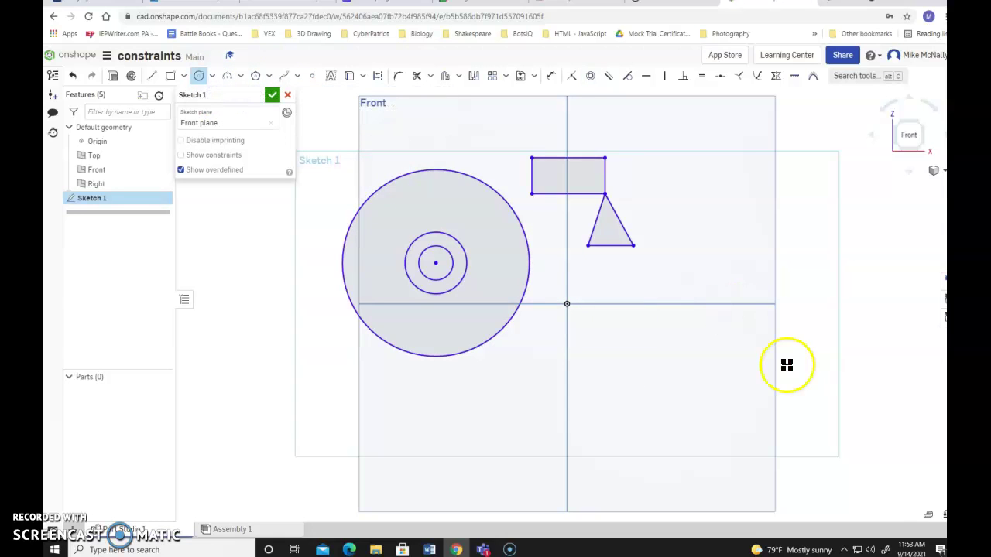
pyautogui.moveTo(635, 349); pyautogui.dragTo(673, 388)
pyautogui.click(648, 363)
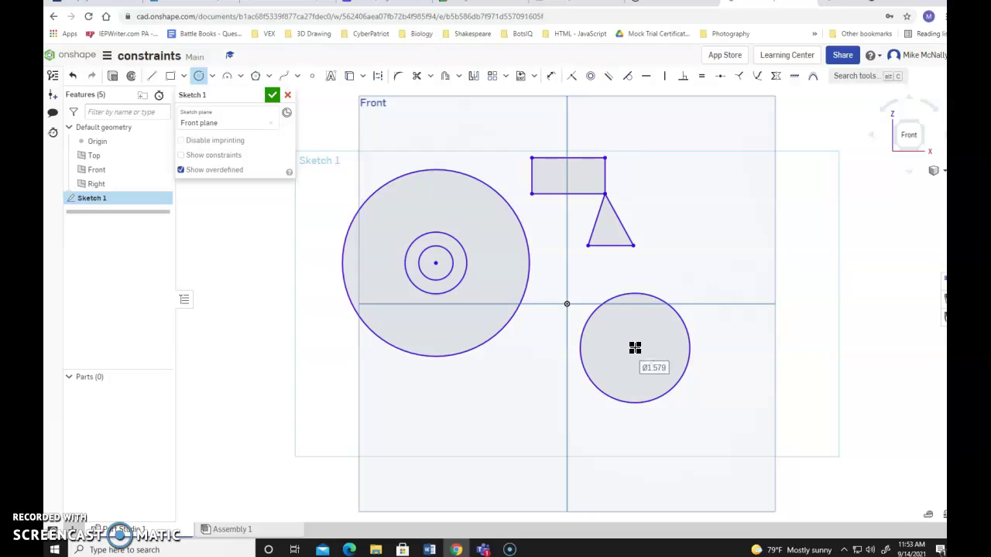
pyautogui.moveTo(634, 347); pyautogui.dragTo(642, 365)
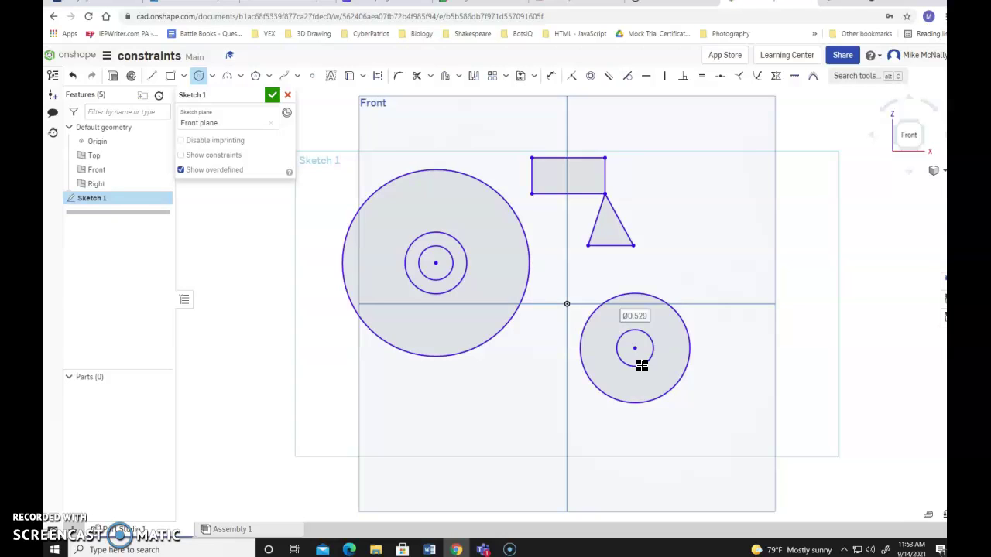
pyautogui.click(591, 80)
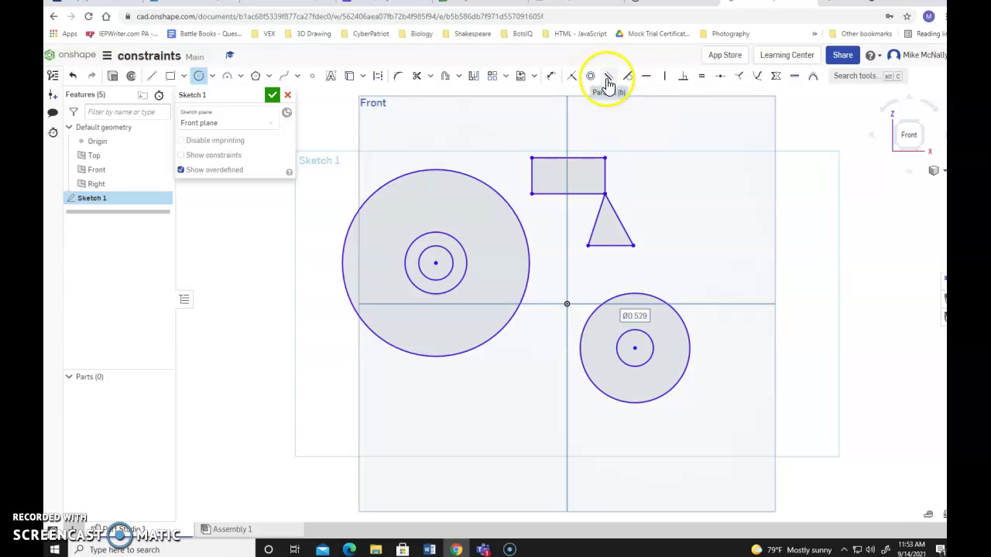
# Draw two horizontal lines about 1.09 and 1.05 long beside the triangle, plus a slightly slanted line about 1.21 long above them
pyautogui.click(151, 76)
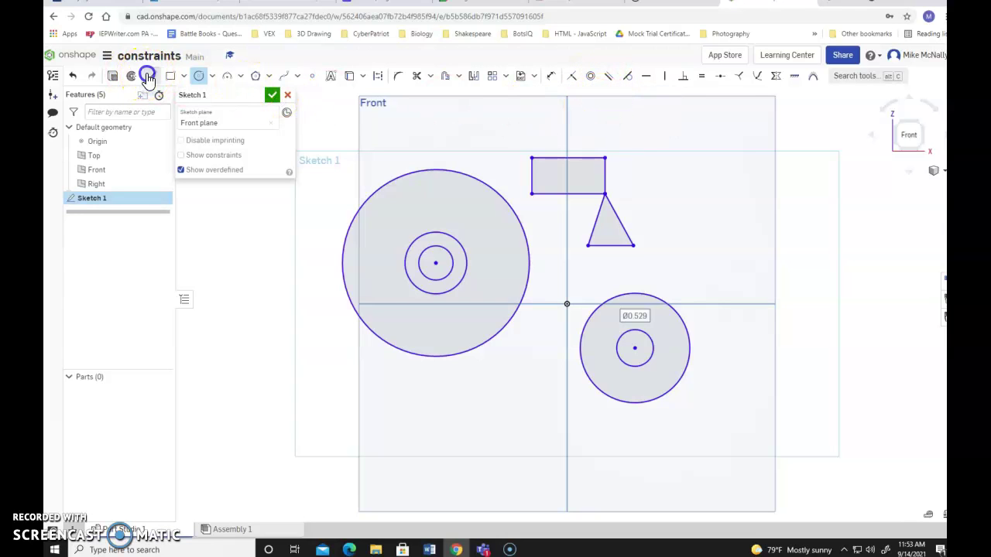
pyautogui.click(666, 207)
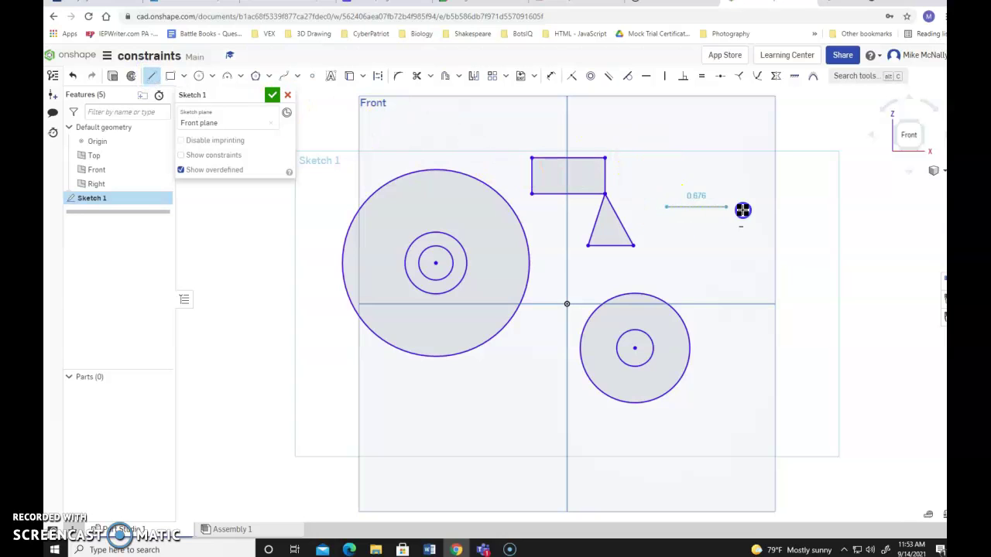
pyautogui.click(743, 208)
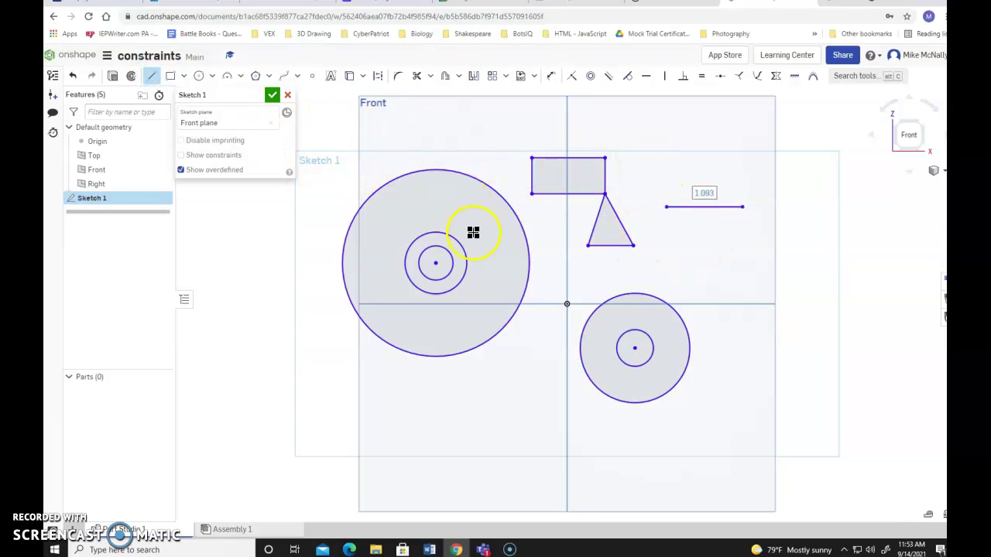
pyautogui.click(668, 248)
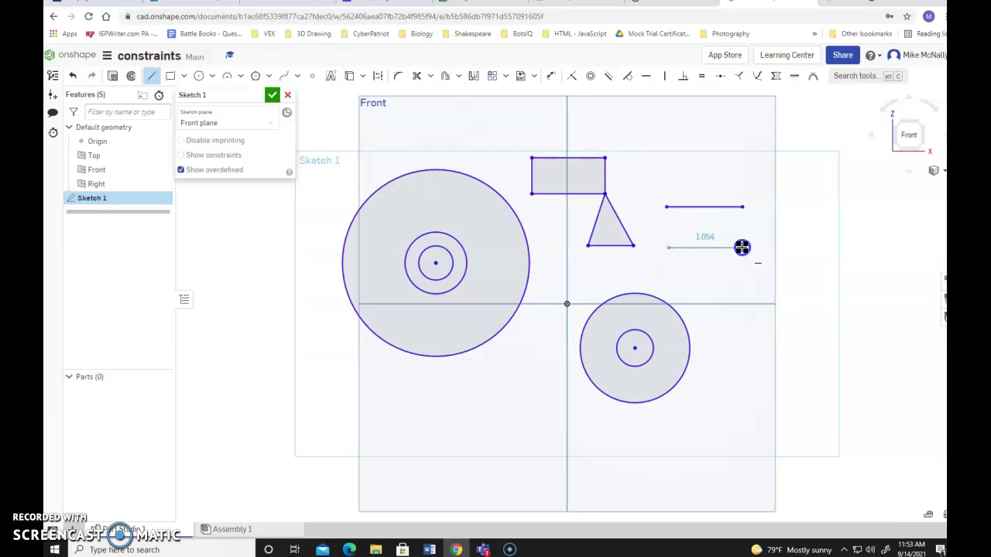
pyautogui.click(742, 248)
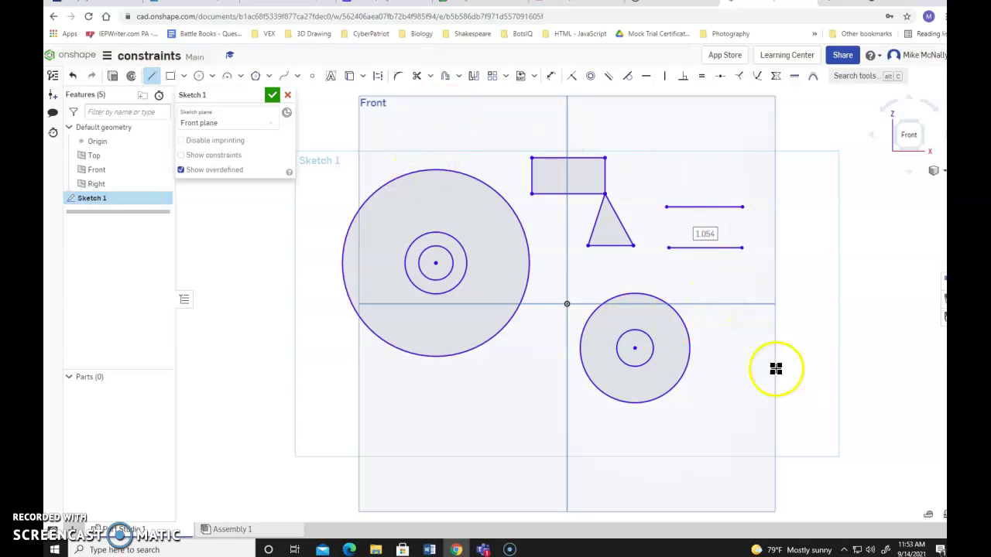
pyautogui.click(665, 170)
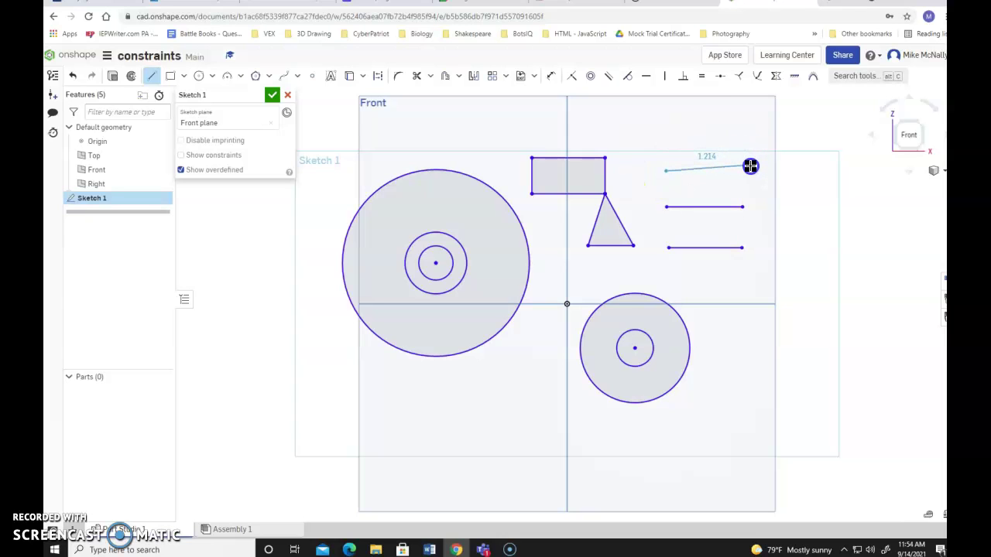
pyautogui.click(750, 166)
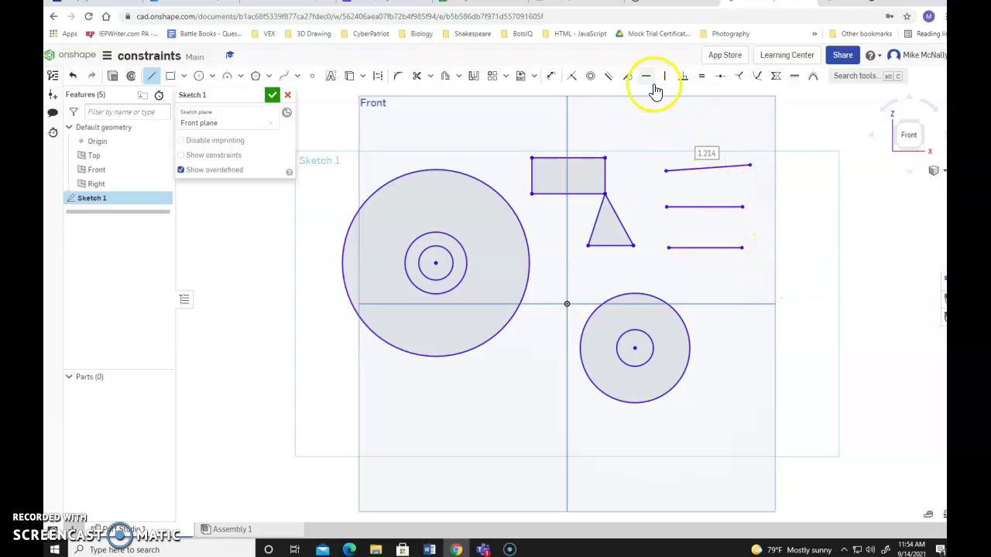
# Make the slanted upper line beside the triangle parallel to the horizontal line just below it
pyautogui.click(608, 76)
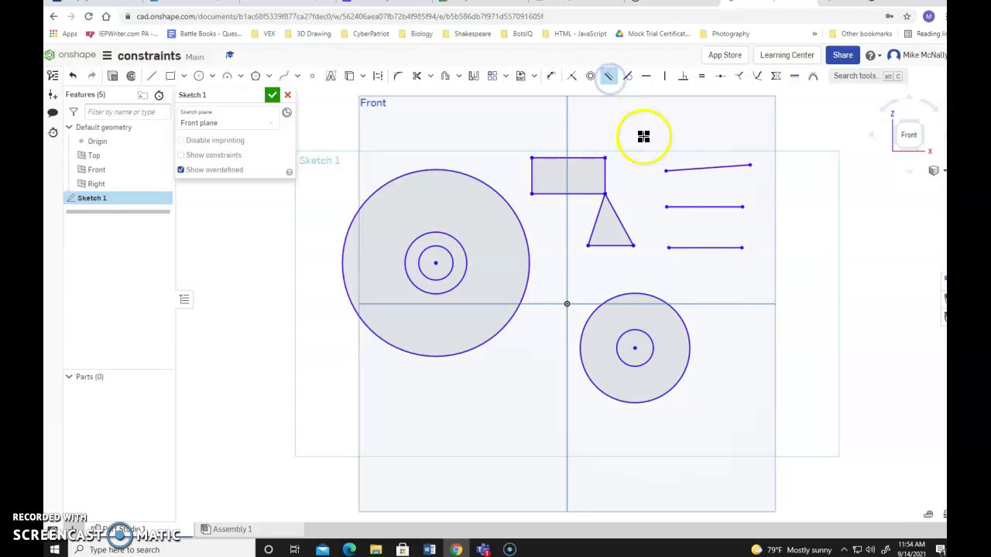
pyautogui.click(693, 168)
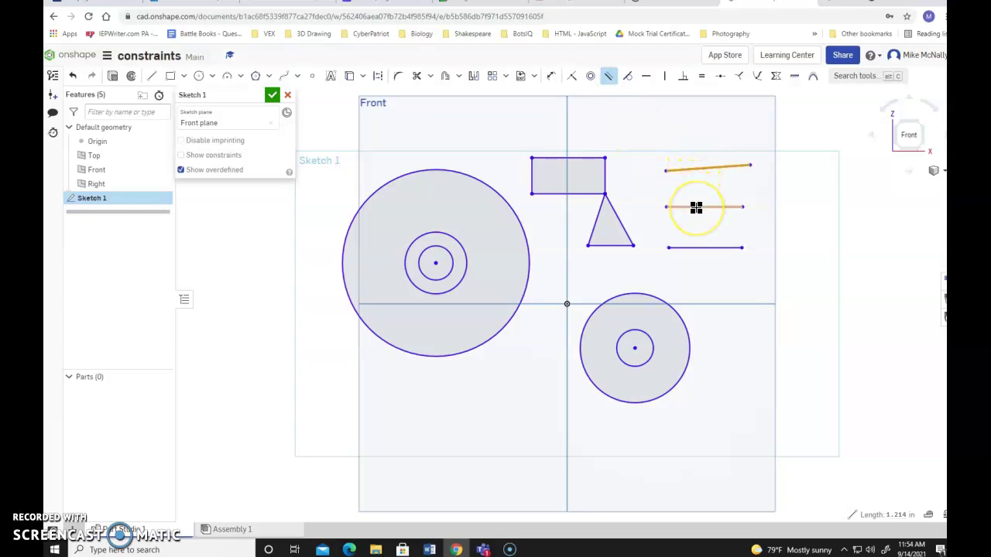
pyautogui.click(696, 206)
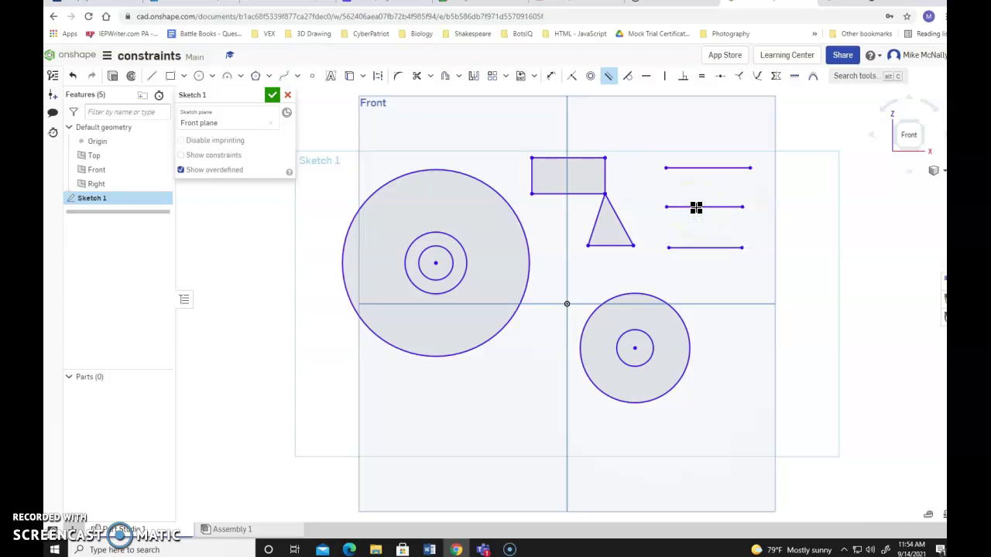
pyautogui.click(697, 205)
pyautogui.click(706, 167)
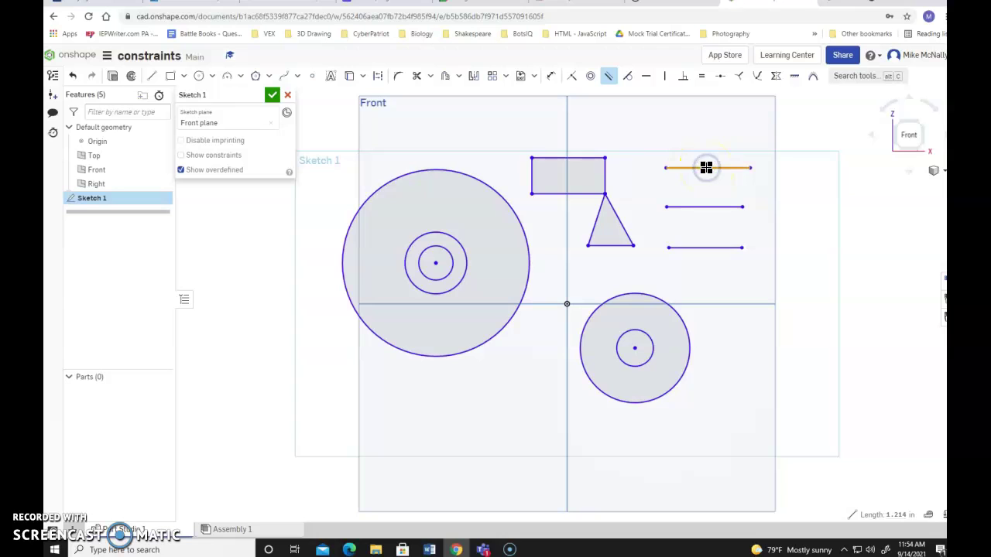
# Try a tangent constraint between the uppermost of the three lines and the outer circle below the triangle, and undo it
pyautogui.click(627, 75)
pyautogui.click(697, 169)
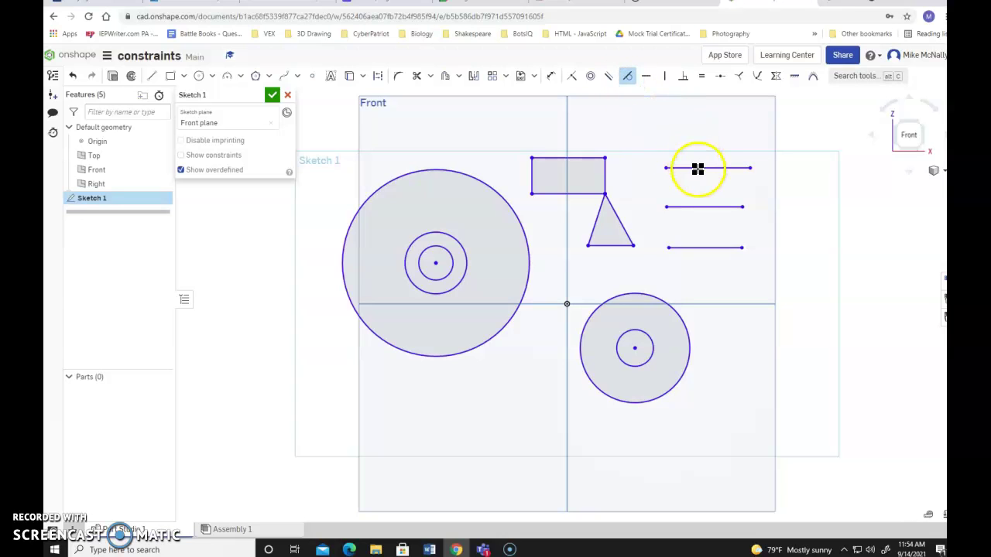
pyautogui.click(699, 169)
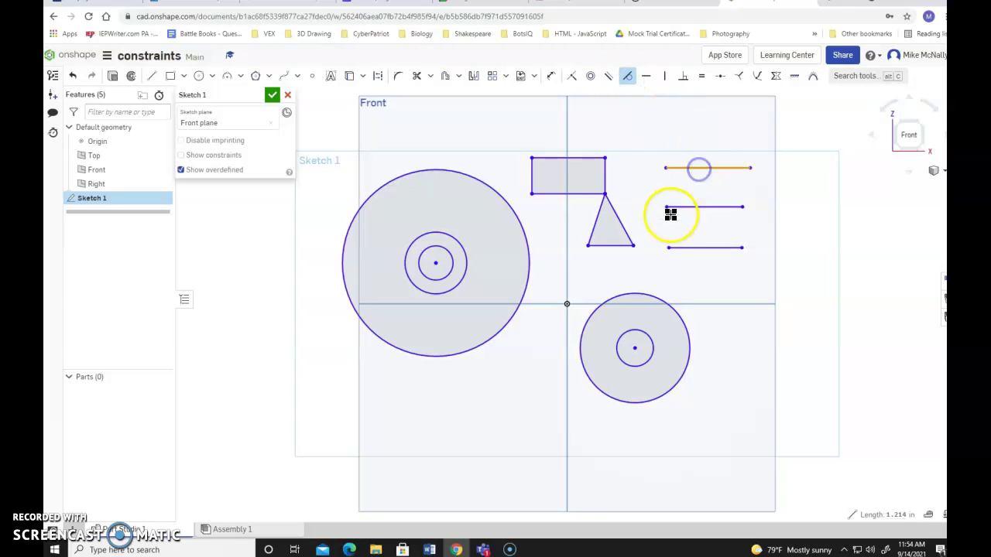
pyautogui.click(633, 294)
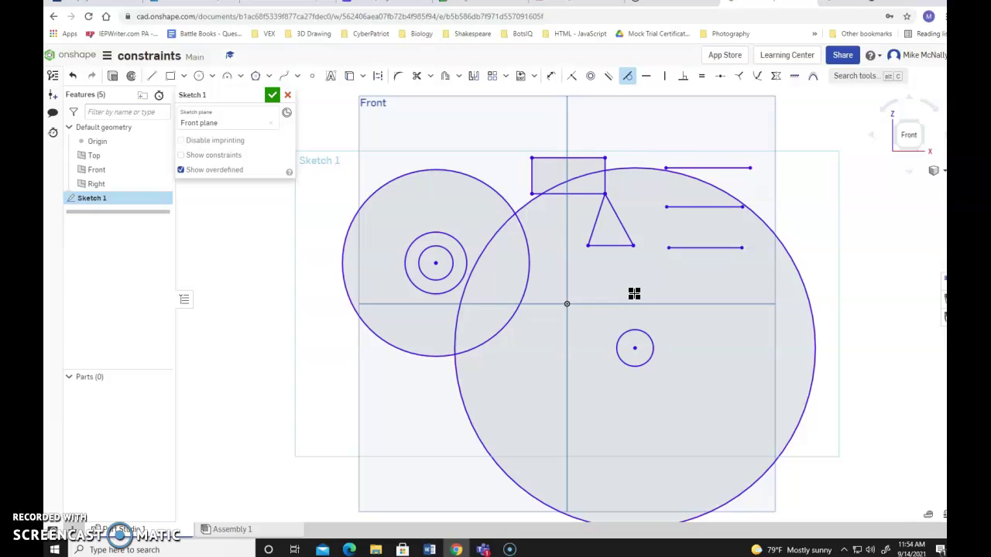
pyautogui.click(72, 76)
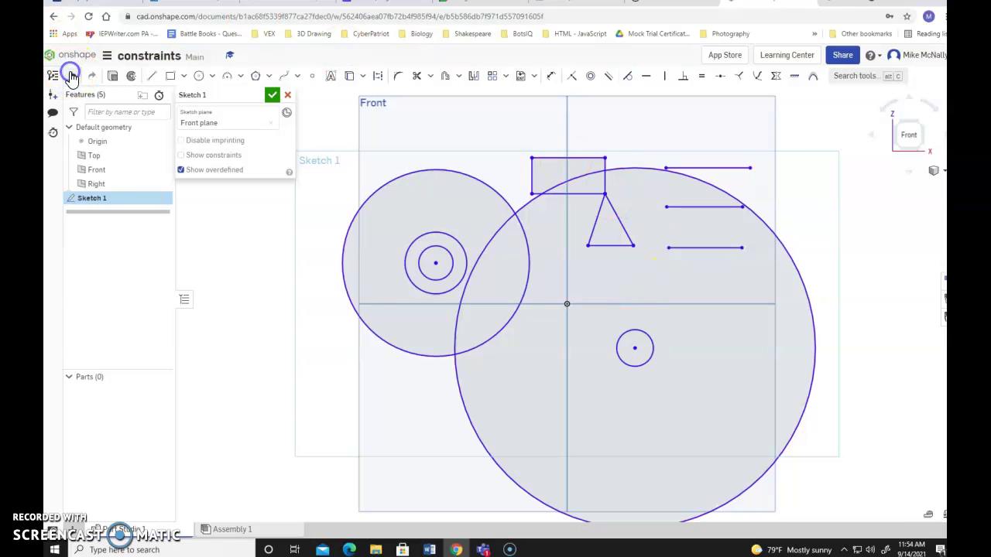
# Repeat the tangent constraint between the uppermost line and the outer circle below the triangle twice, undoing it each time
pyautogui.click(628, 81)
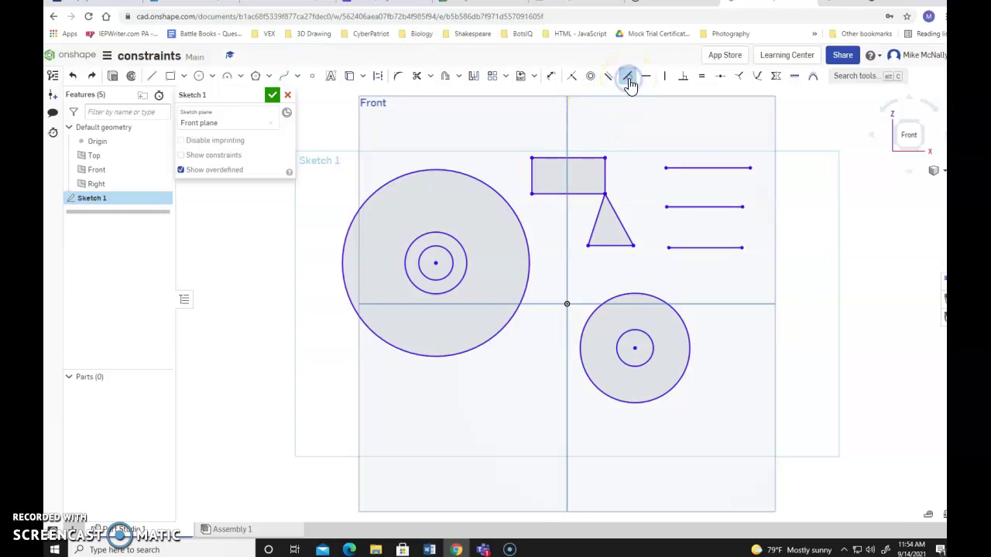
pyautogui.click(696, 167)
pyautogui.click(638, 293)
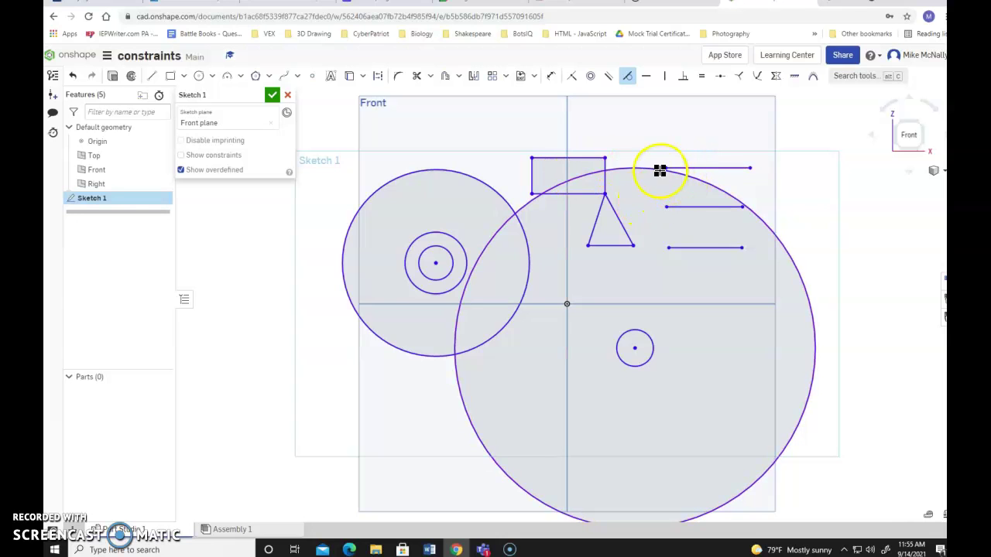
pyautogui.click(72, 76)
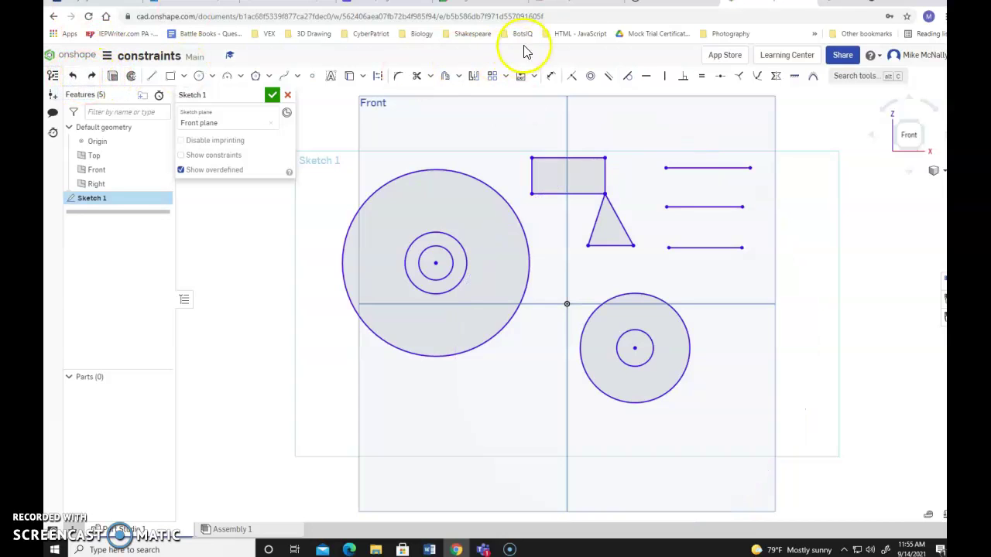
pyautogui.click(625, 78)
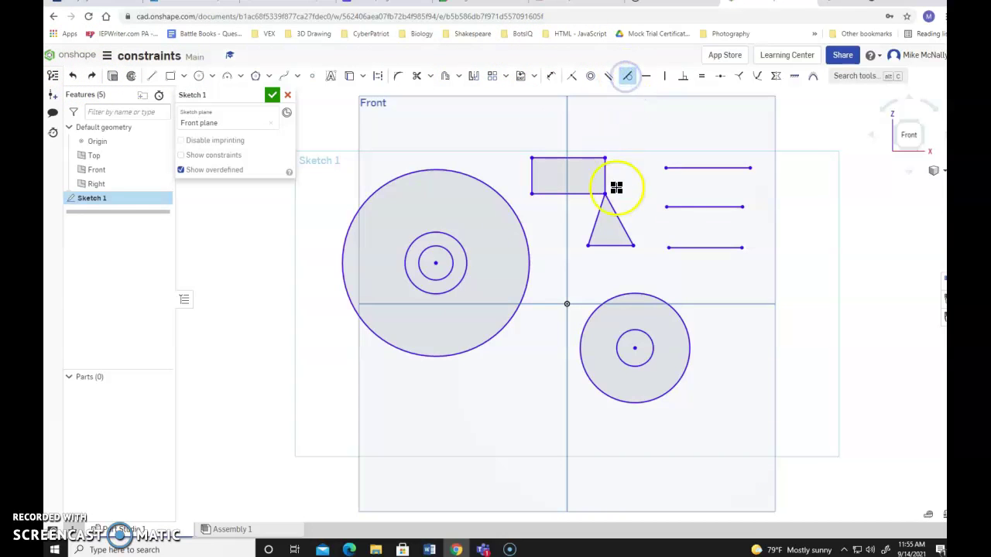
pyautogui.click(636, 293)
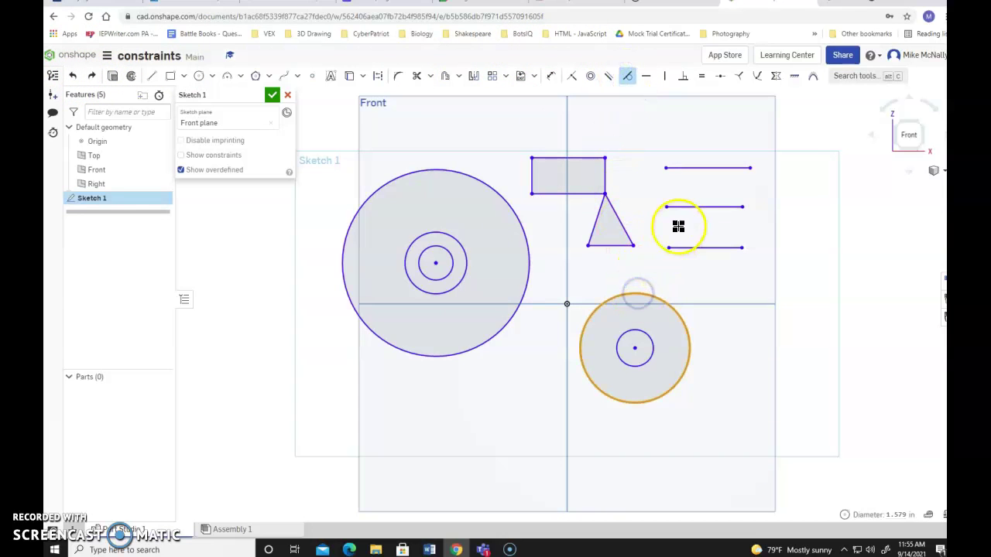
pyautogui.click(698, 168)
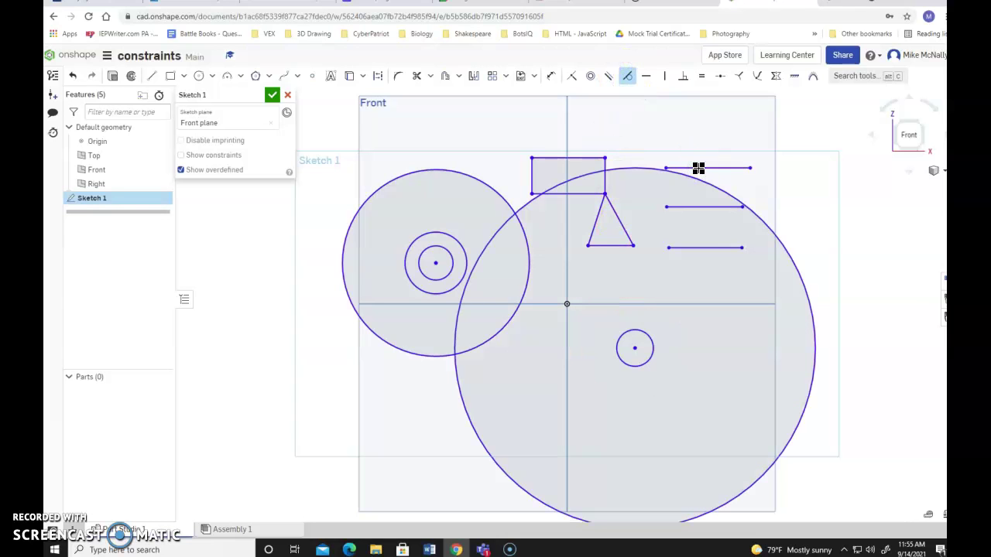
pyautogui.click(658, 170)
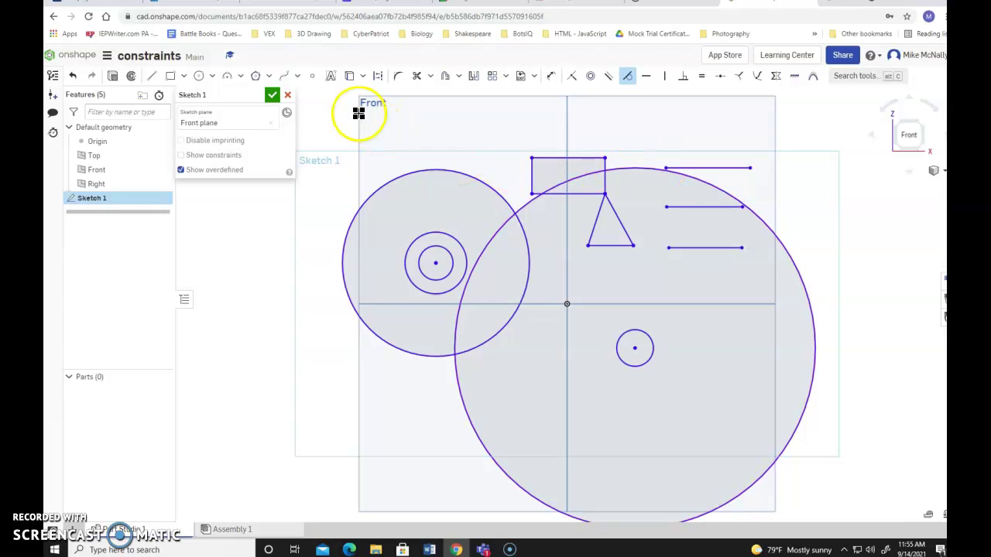
pyautogui.click(72, 75)
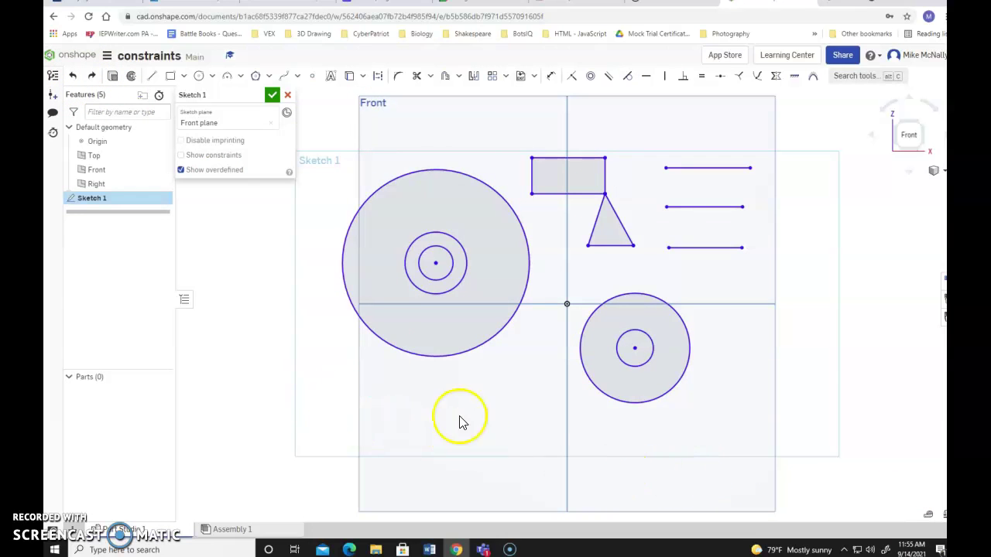
# Draw a horizontal line about 3.05 long below the pair of circles under the triangle
pyautogui.click(152, 75)
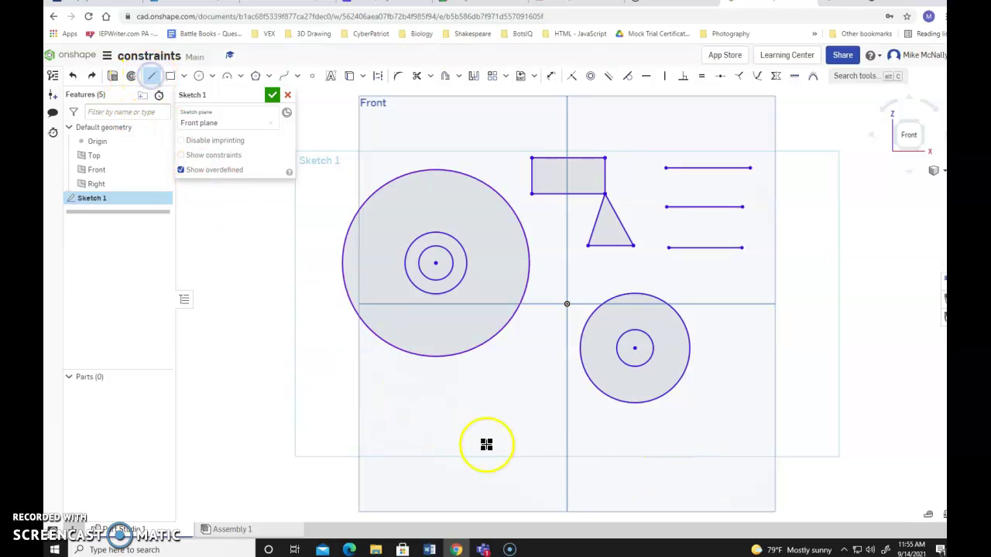
pyautogui.click(527, 446)
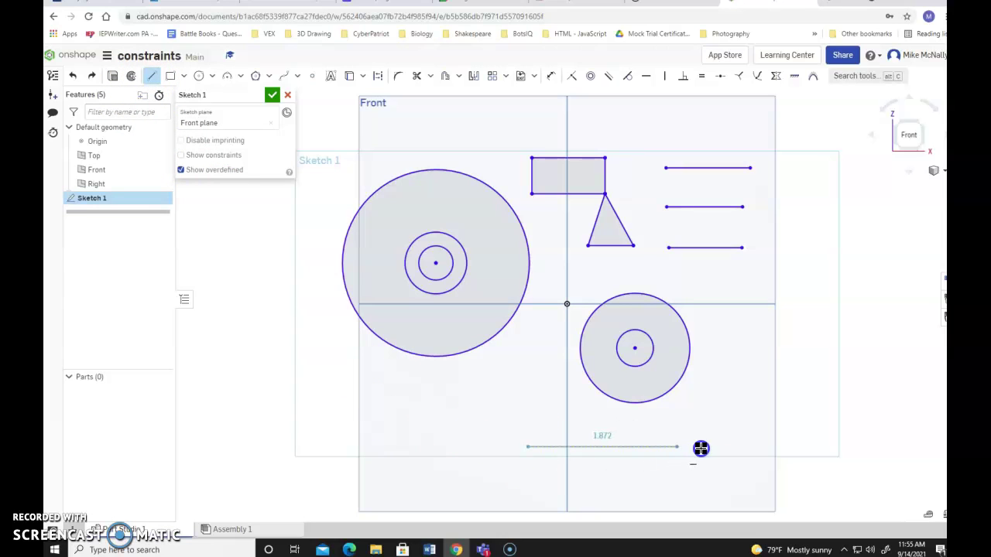
pyautogui.click(739, 447)
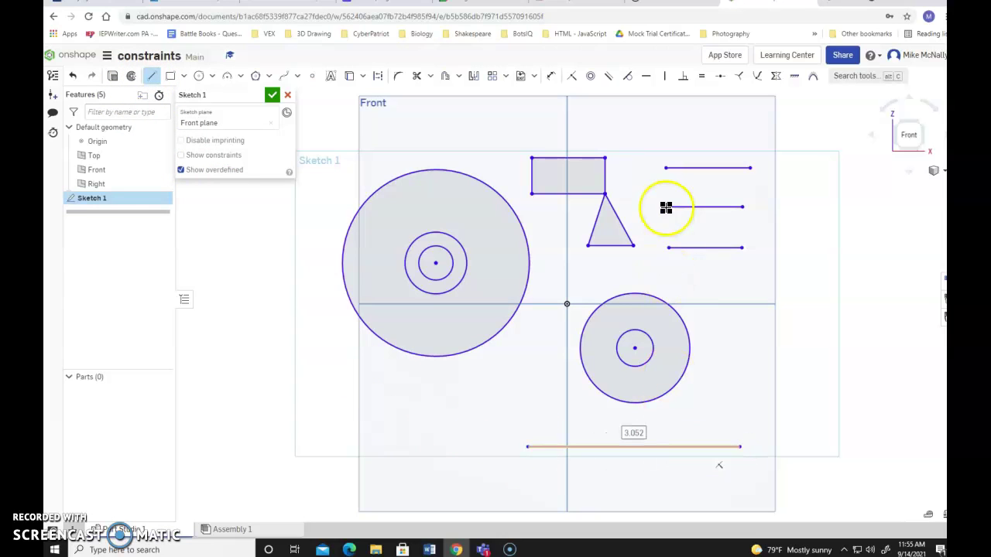
# Make the outer circle under the triangle tangent to the long horizontal line below it
pyautogui.click(628, 77)
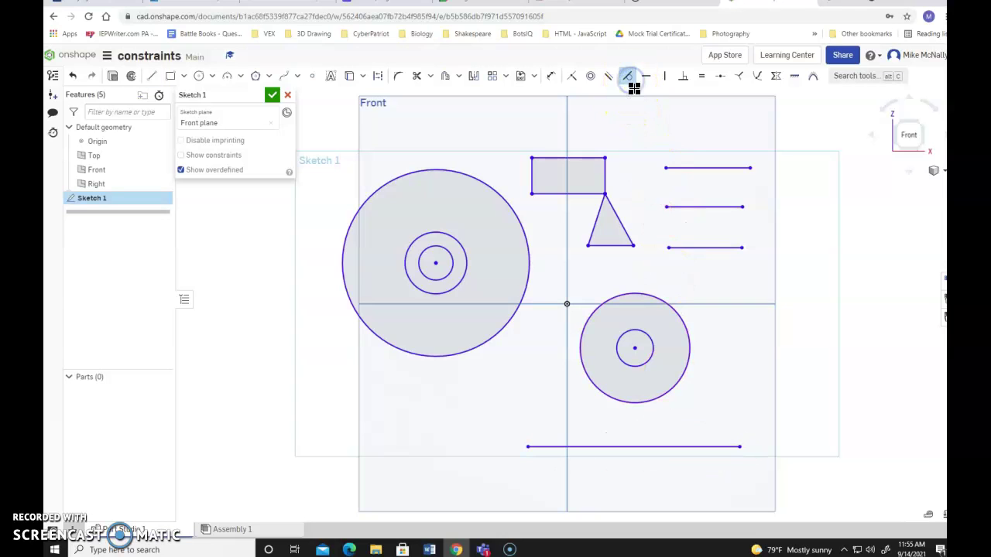
pyautogui.click(639, 446)
pyautogui.click(638, 403)
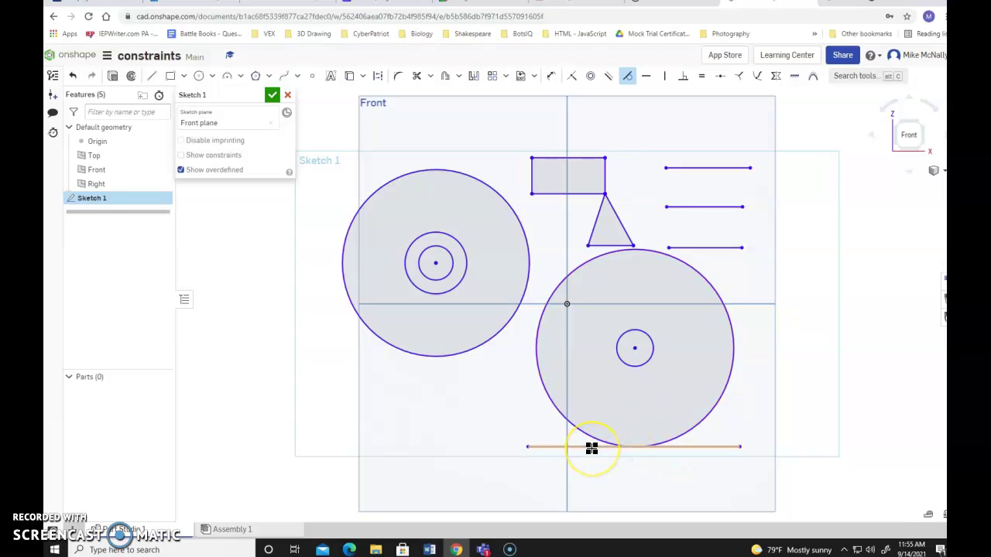
# Try to make the lowest and middle of the three short horizontal lines perpendicular, and undo the constraint
pyautogui.click(665, 81)
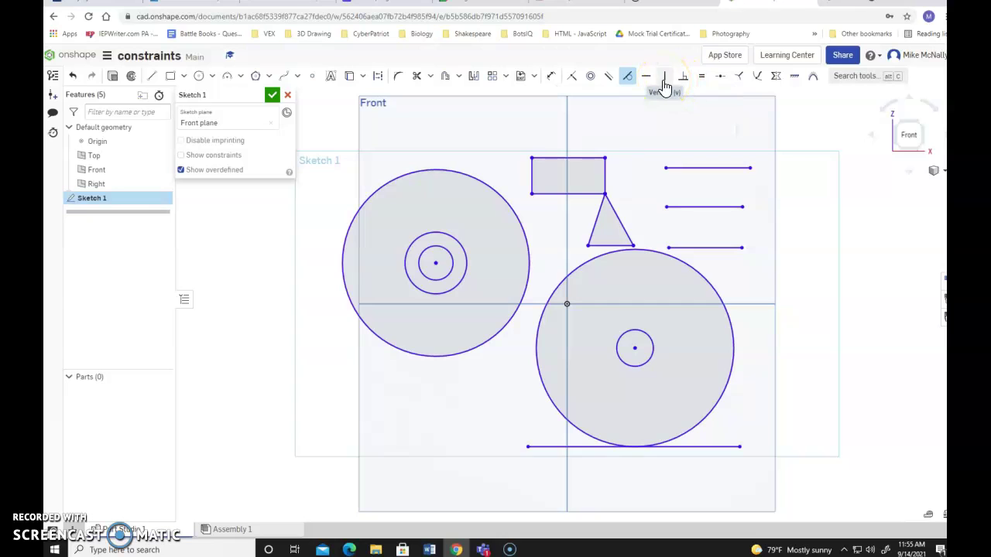
pyautogui.click(686, 79)
pyautogui.click(685, 80)
pyautogui.click(703, 248)
pyautogui.click(703, 247)
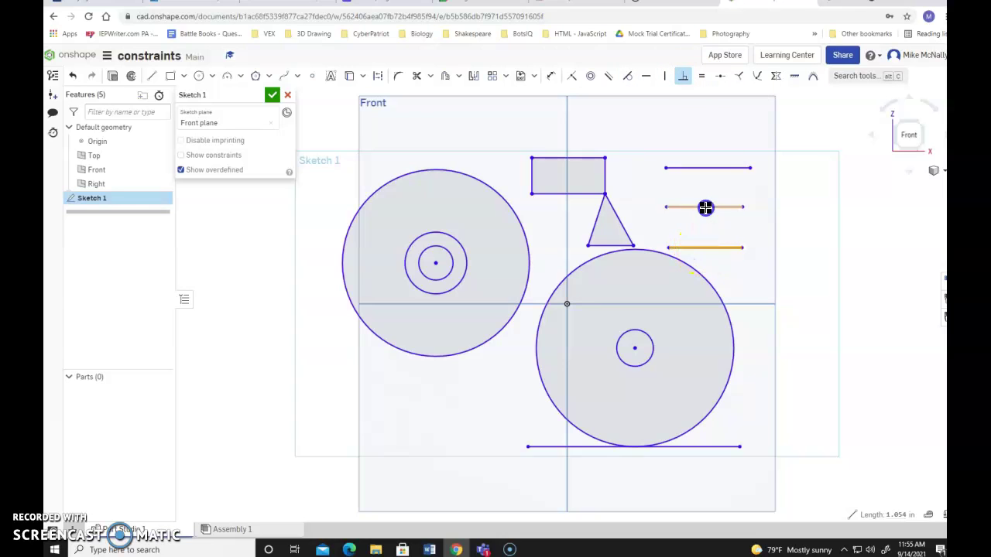
pyautogui.click(704, 206)
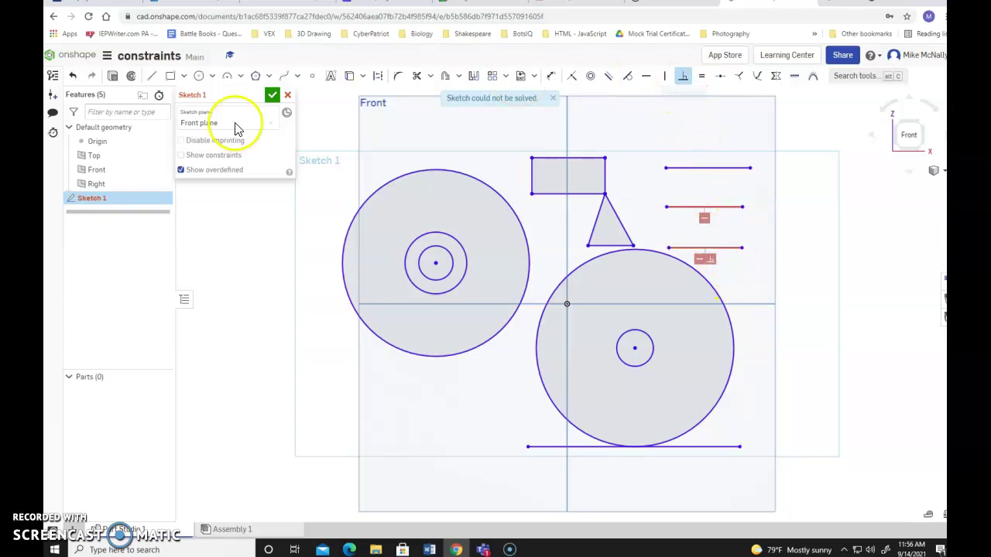
pyautogui.click(73, 77)
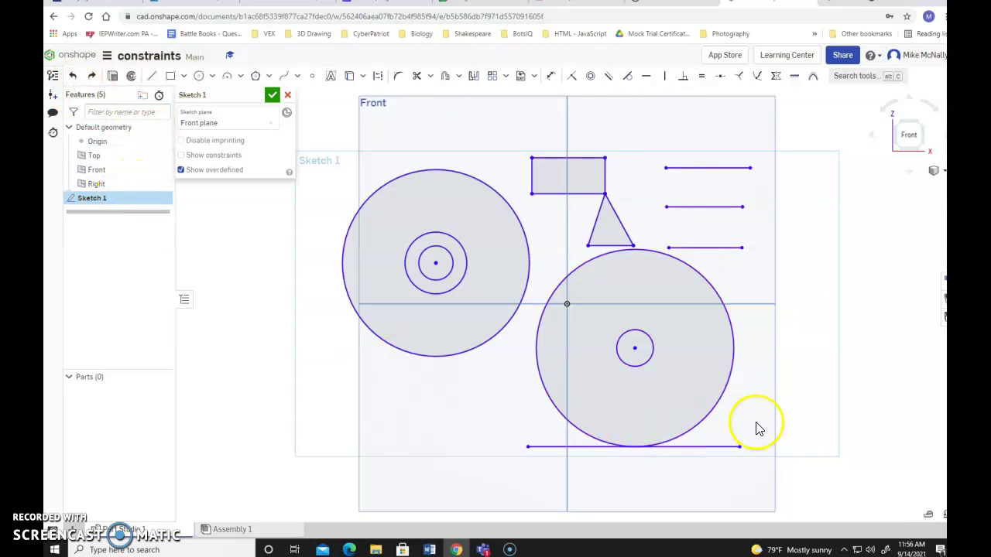
# Try to make the lowest short horizontal line perpendicular to the rectangle's upper edge, and undo the constraint
pyautogui.click(686, 77)
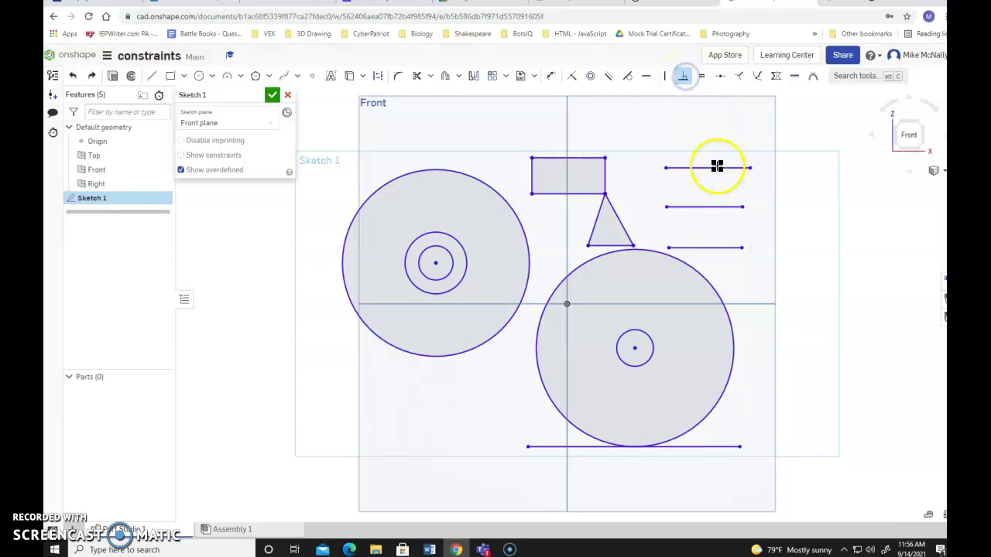
pyautogui.click(707, 248)
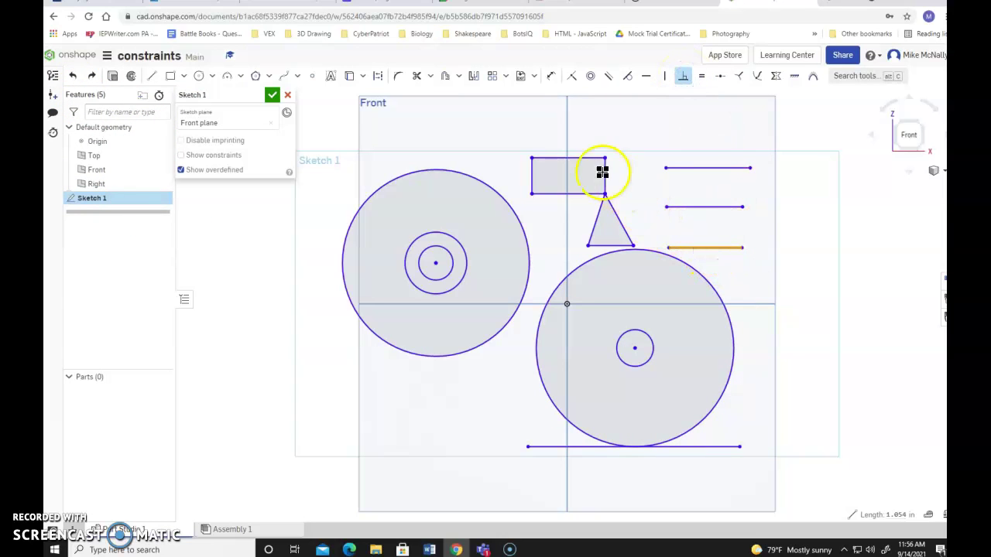
pyautogui.click(566, 158)
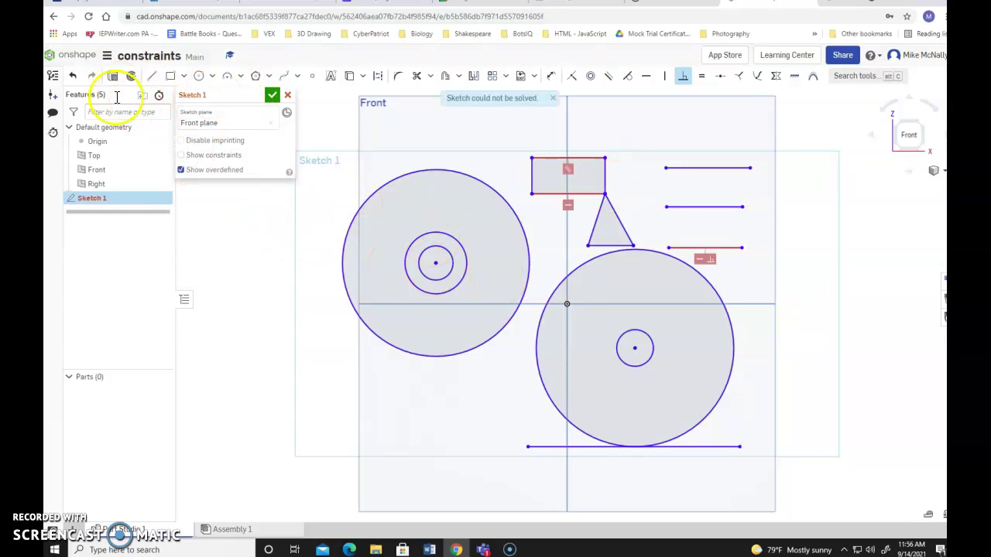
pyautogui.click(72, 75)
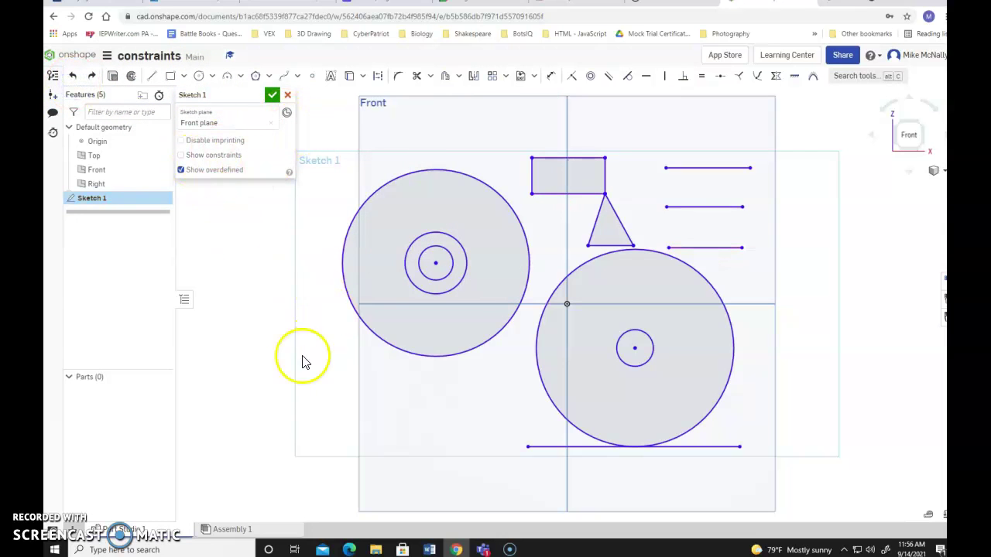
# Draw a slanted line about 1.05 long above the three concentric circles and try making it perpendicular to the rectangle's upper edge
pyautogui.click(151, 75)
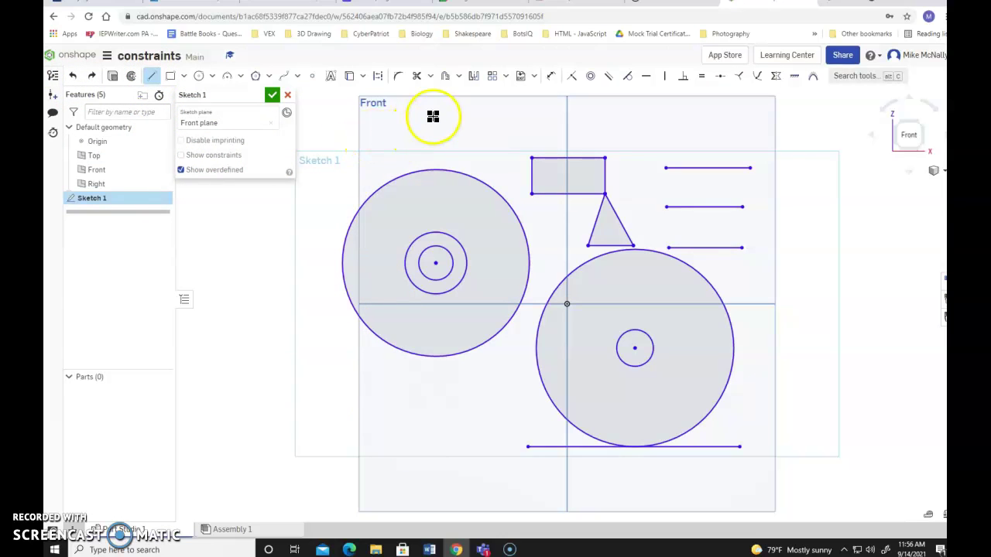
pyautogui.click(499, 106)
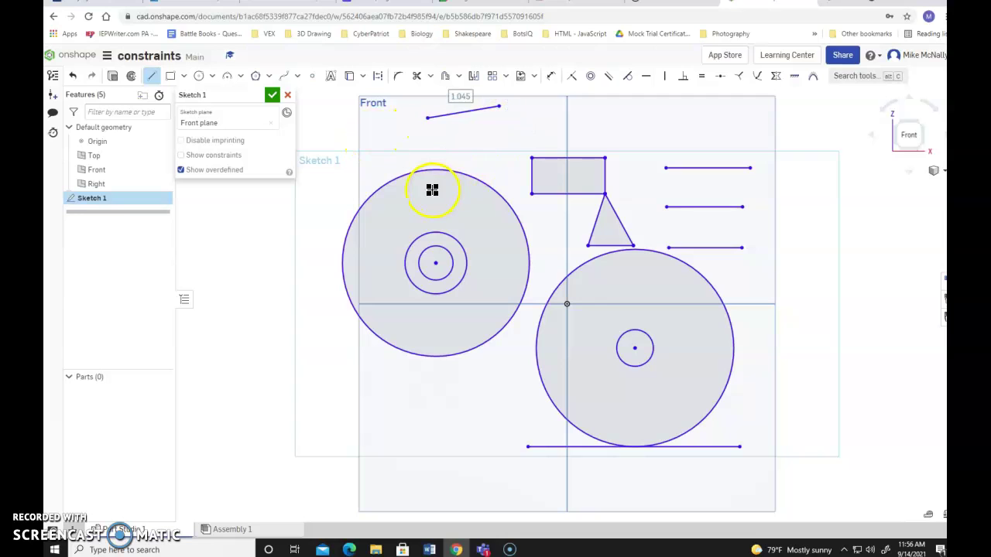
pyautogui.click(684, 77)
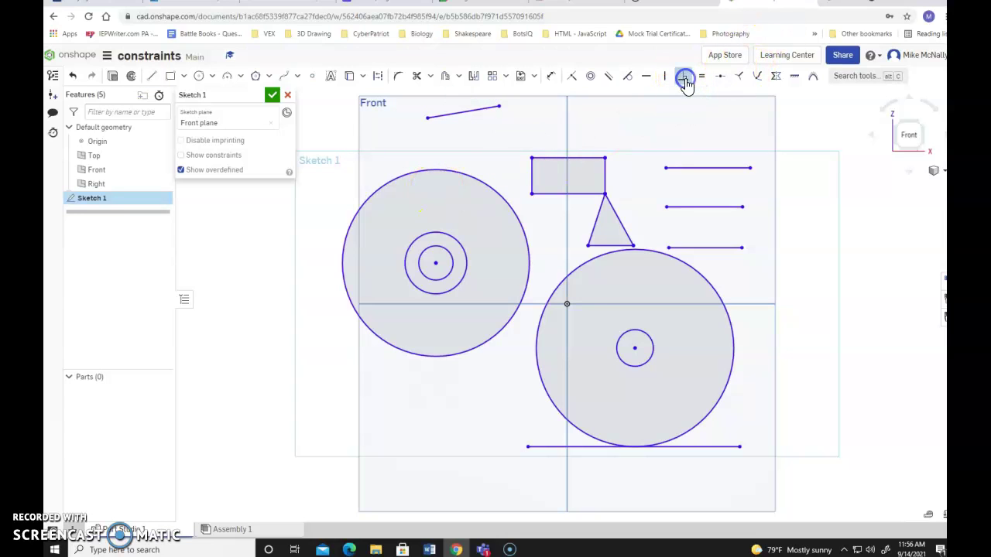
pyautogui.click(466, 114)
pyautogui.click(552, 157)
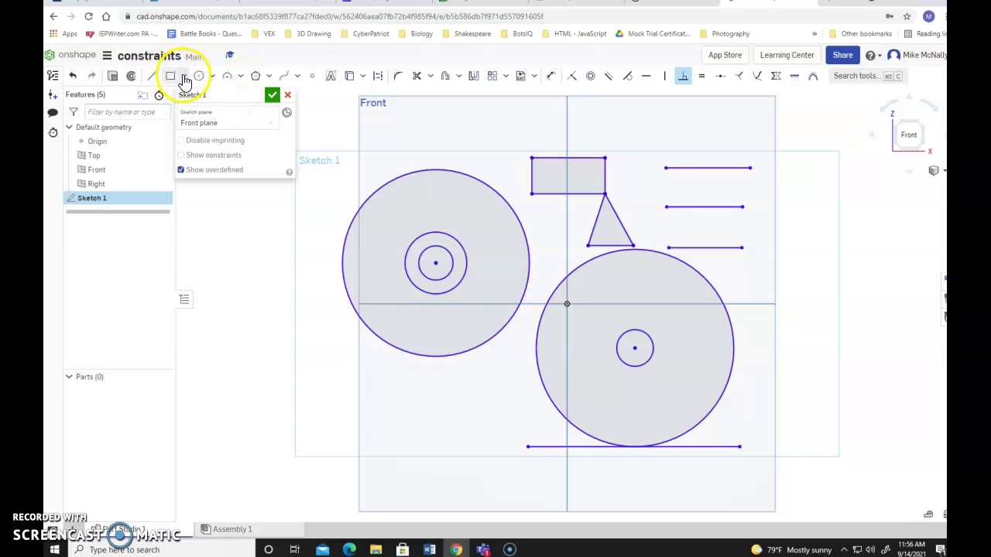
# Draw a downward-slanting line about 0.87 long below the three concentric circles
pyautogui.click(152, 75)
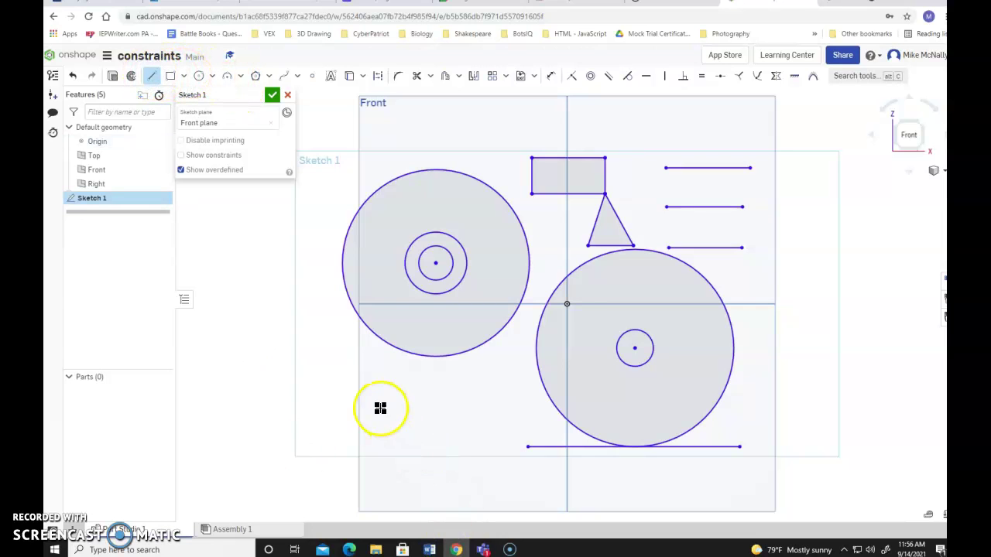
pyautogui.click(421, 446)
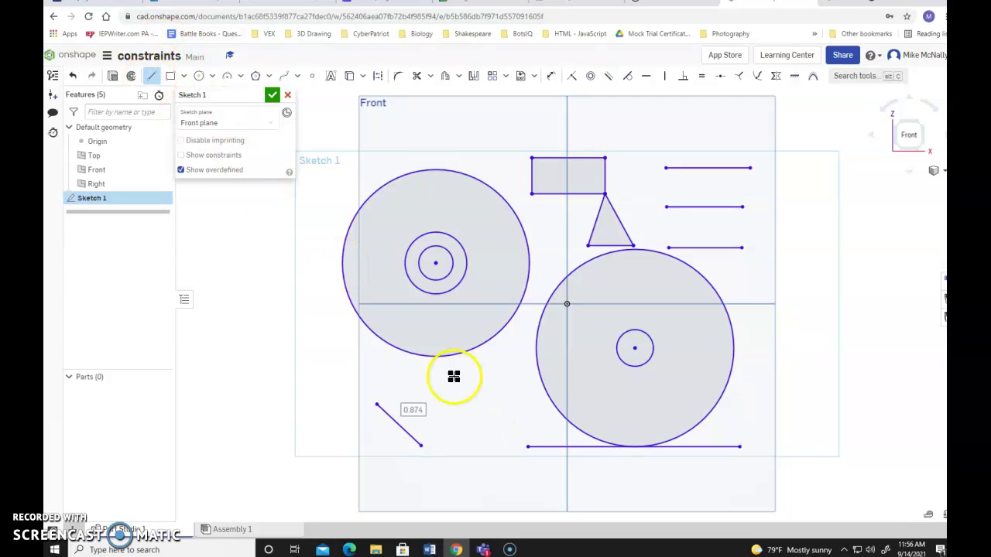
# Draw a vertical line about 0.59 long below the three concentric circles and make the downward-slanting line perpendicular to it
pyautogui.click(466, 423)
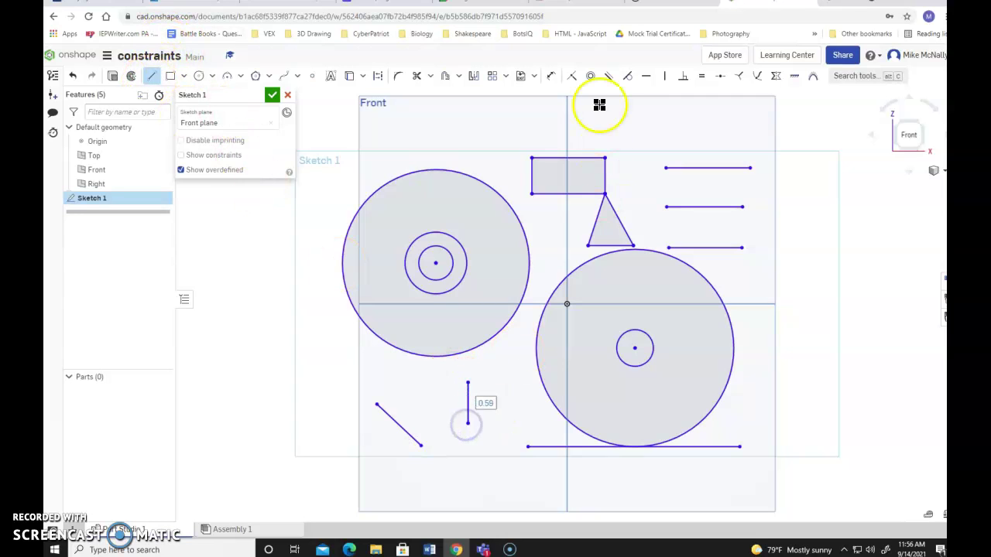
pyautogui.click(684, 78)
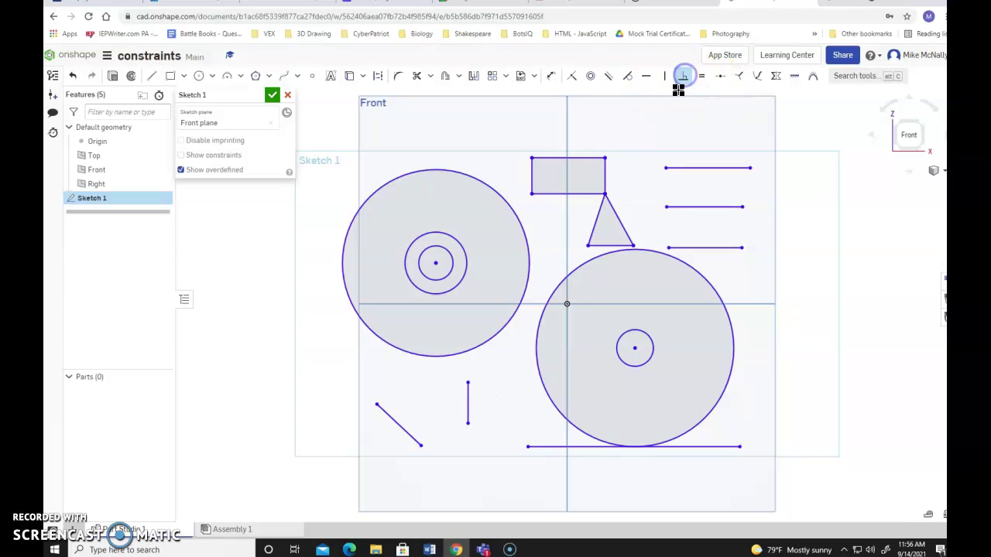
pyautogui.click(467, 403)
pyautogui.click(402, 426)
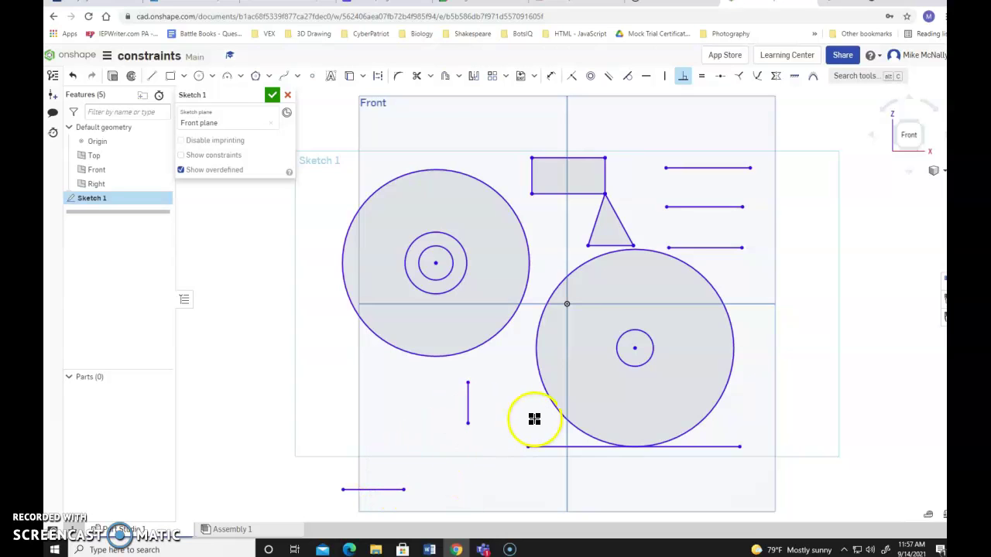
# Draw a horizontal line about 1.31 long above the three concentric circles and constrain it normal to the outermost circle
pyautogui.click(739, 79)
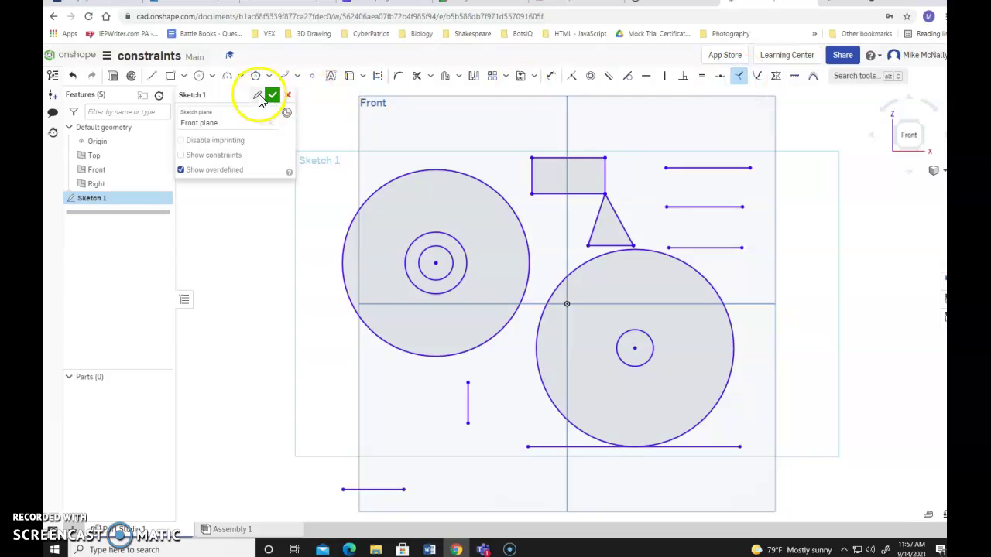
pyautogui.click(152, 77)
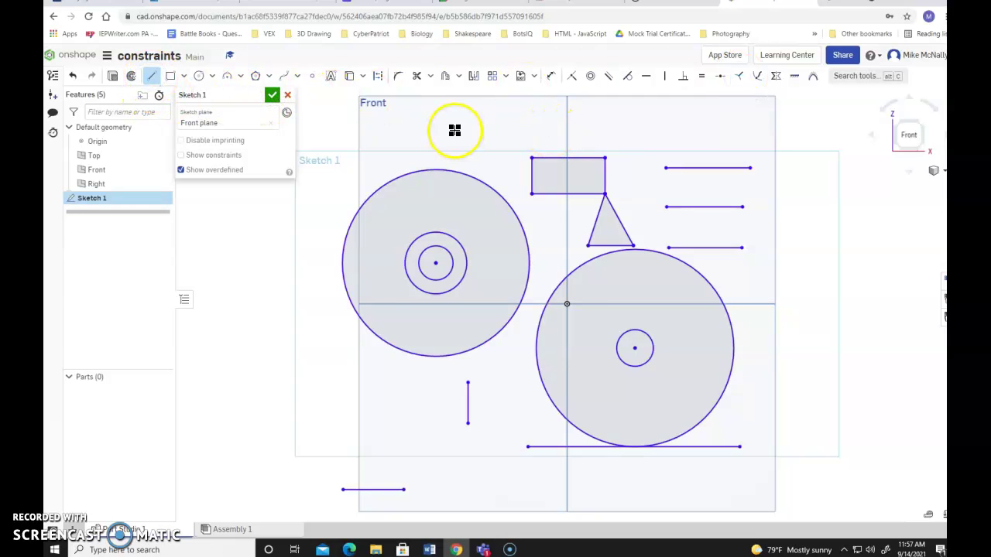
pyautogui.click(553, 123)
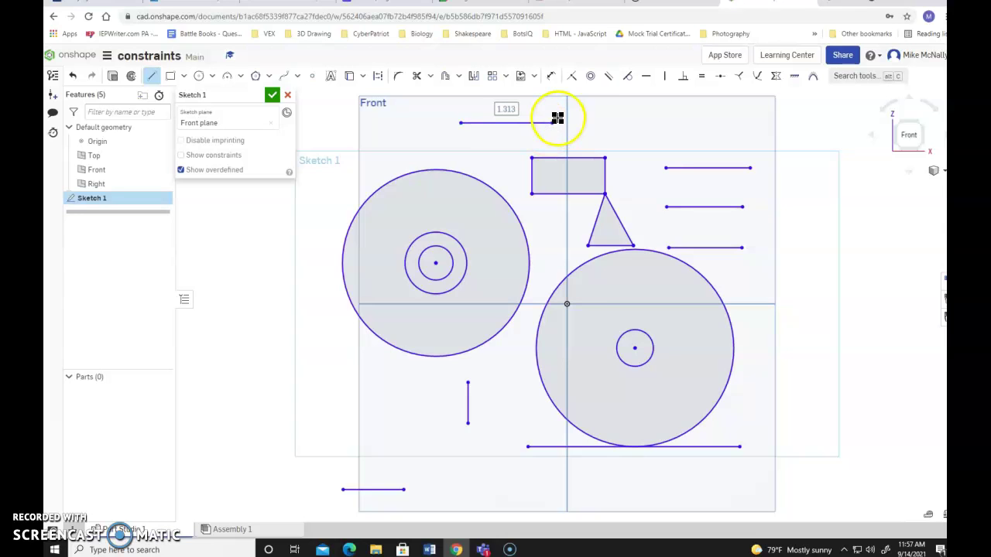
pyautogui.click(739, 76)
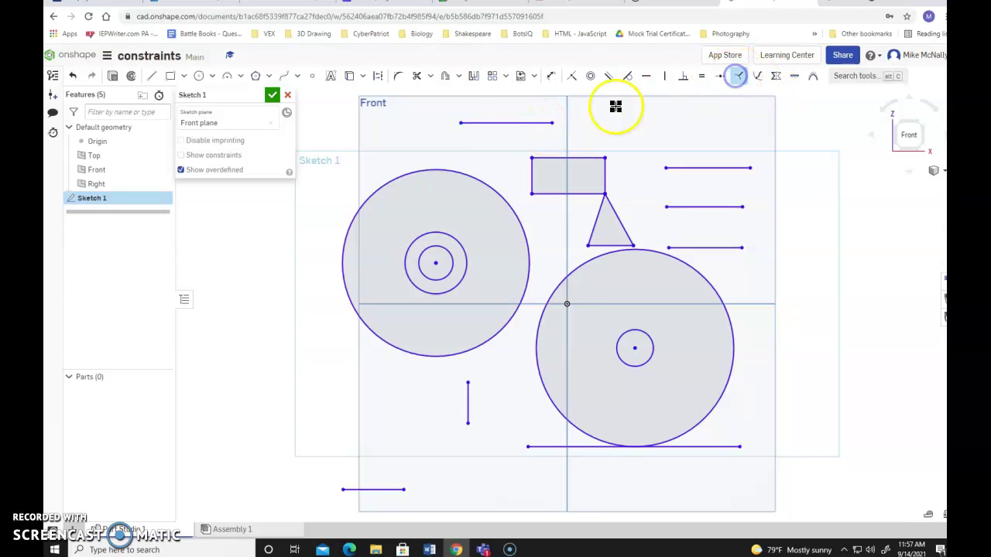
pyautogui.click(508, 122)
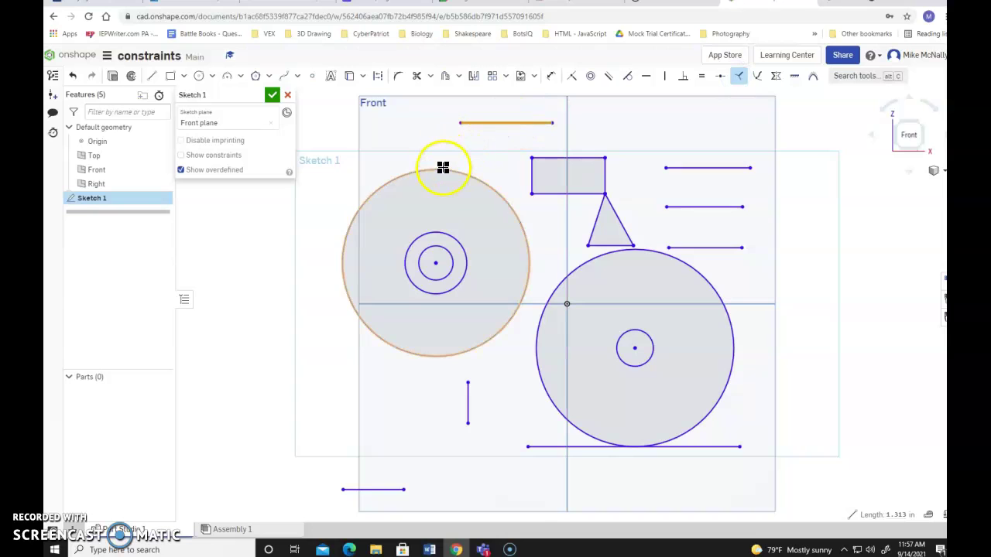
pyautogui.click(442, 168)
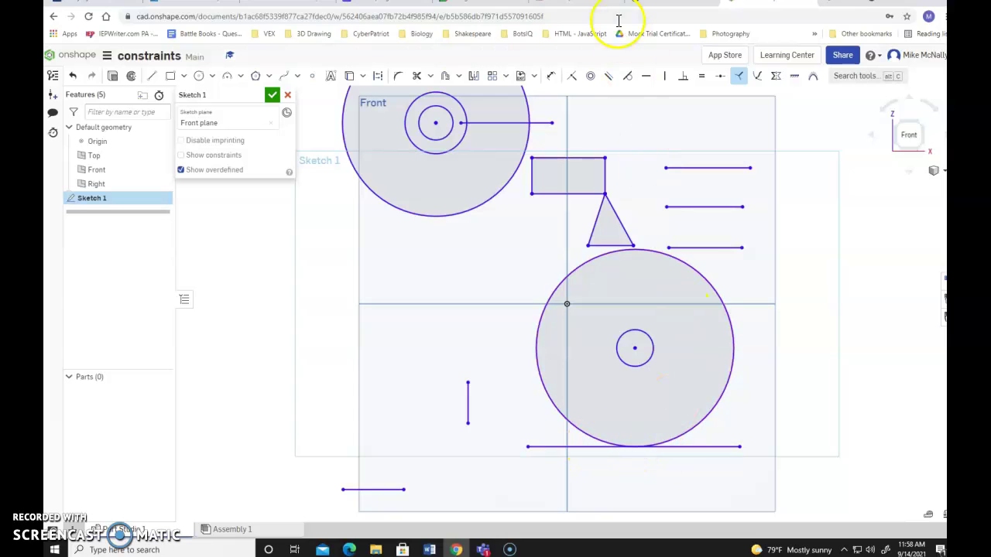
# Draw a vertical line about 1.19 long beside the outermost concentric circle, crossing the normal line, and make it tangent to that circle
pyautogui.click(685, 78)
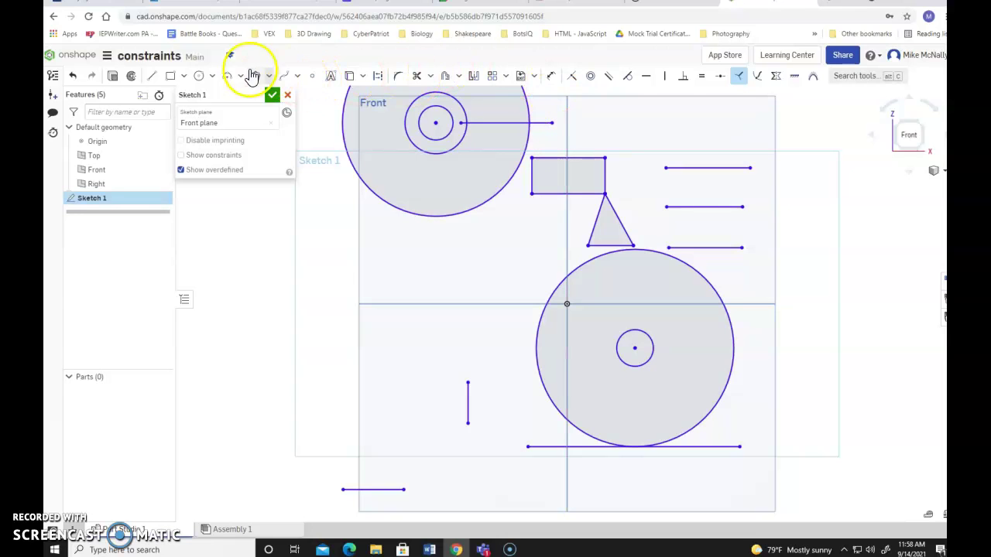
pyautogui.click(155, 78)
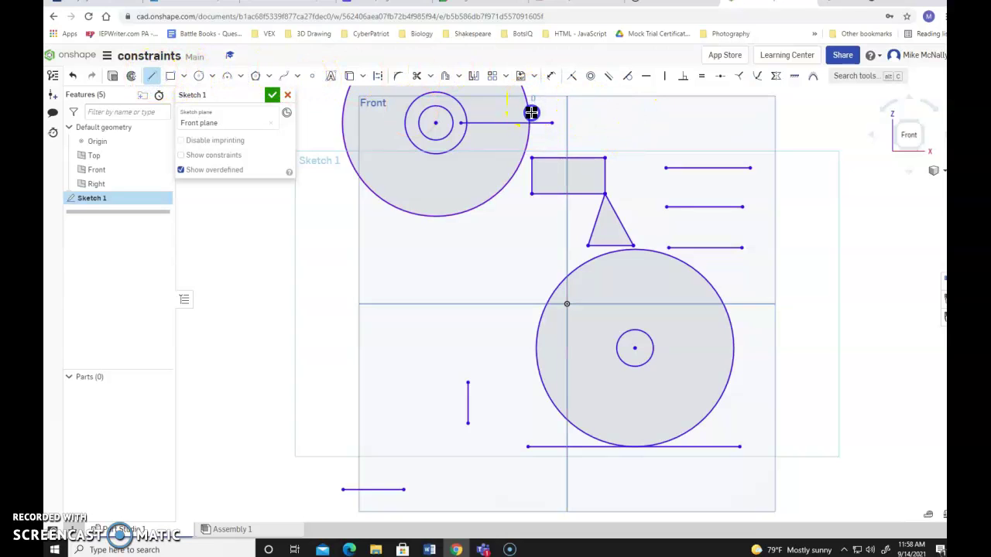
pyautogui.click(533, 180)
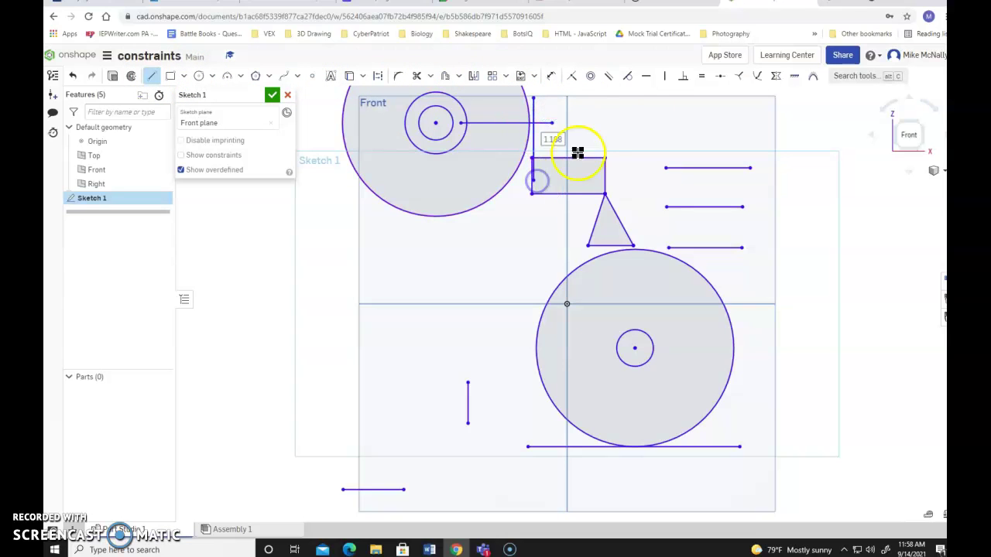
pyautogui.click(630, 77)
pyautogui.click(531, 133)
pyautogui.click(526, 132)
pyautogui.click(552, 164)
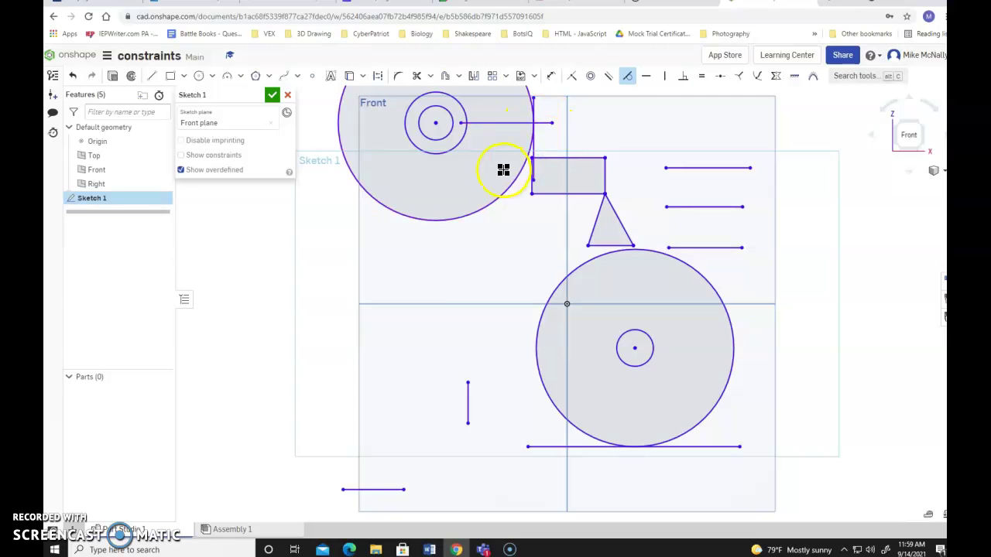
pyautogui.click(512, 548)
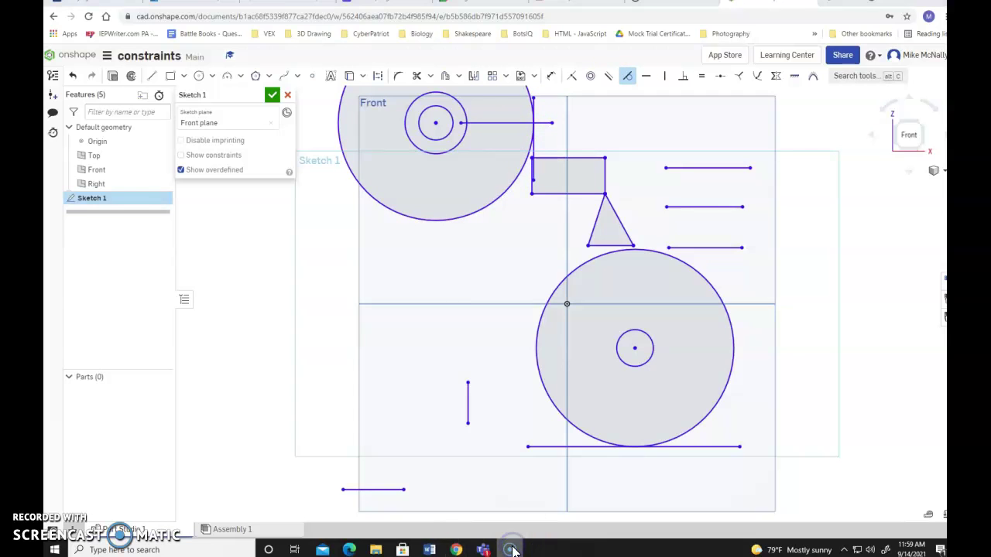